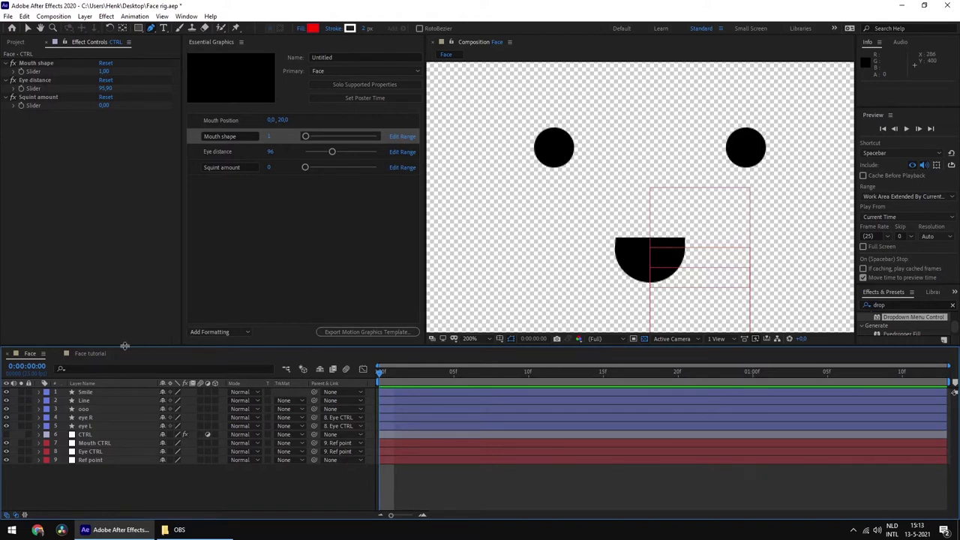
- Select the CTRL layer and switch the Face rig's Mouth shape to 2 and finally to 3
{"action": "left_click", "coordinate": [91, 435]}
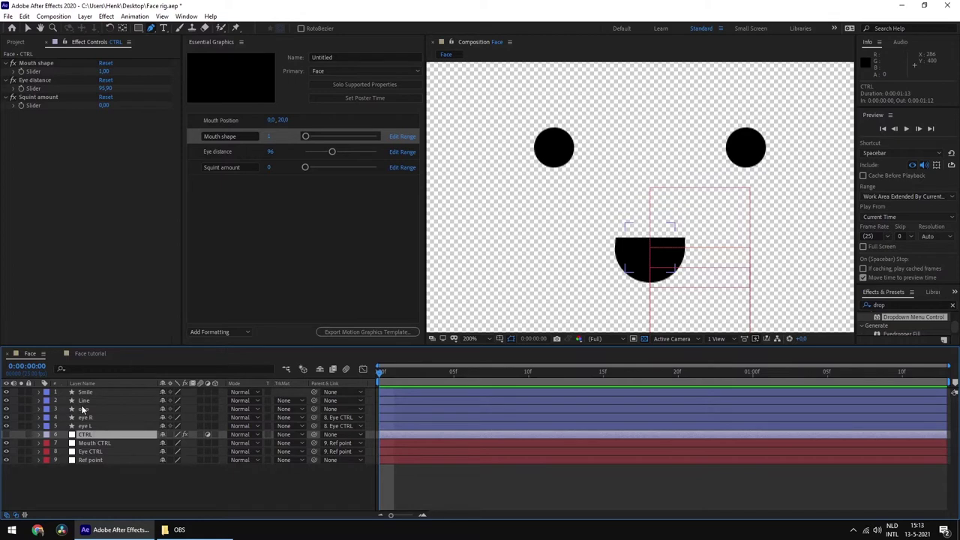
{"action": "left_click", "coordinate": [276, 137]}
{"action": "type", "text": "1,1"}
{"action": "key", "text": "Return"}
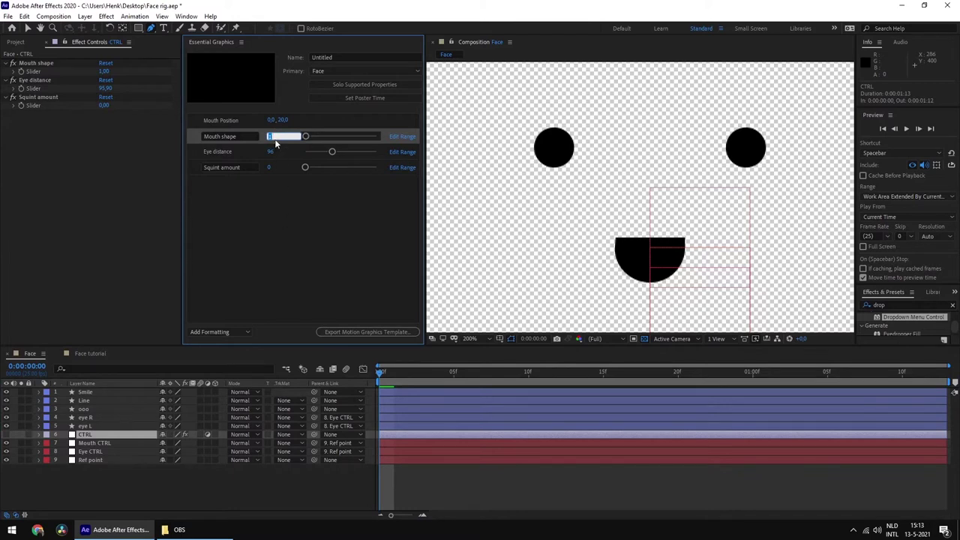
{"action": "type", "text": "2"}
{"action": "key", "text": "Return"}
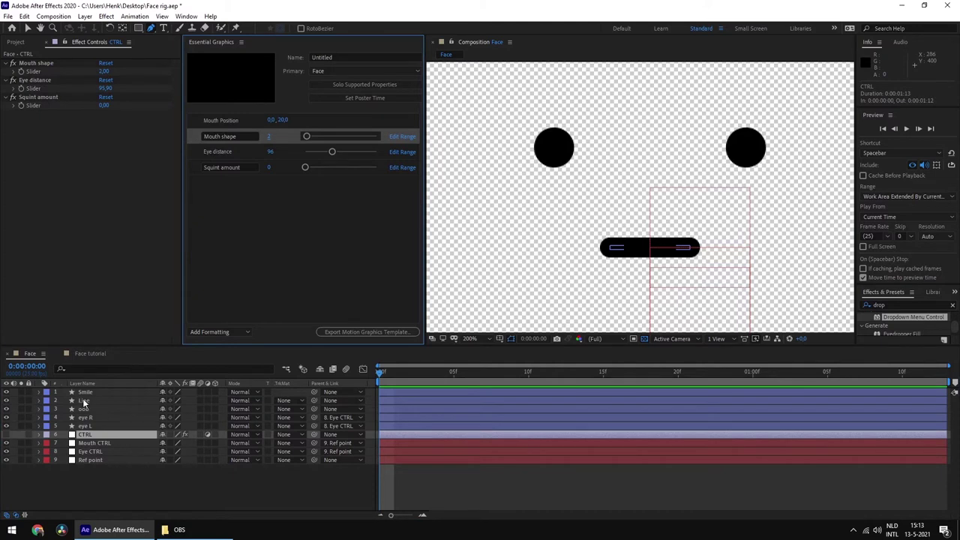
{"action": "key", "text": "v"}
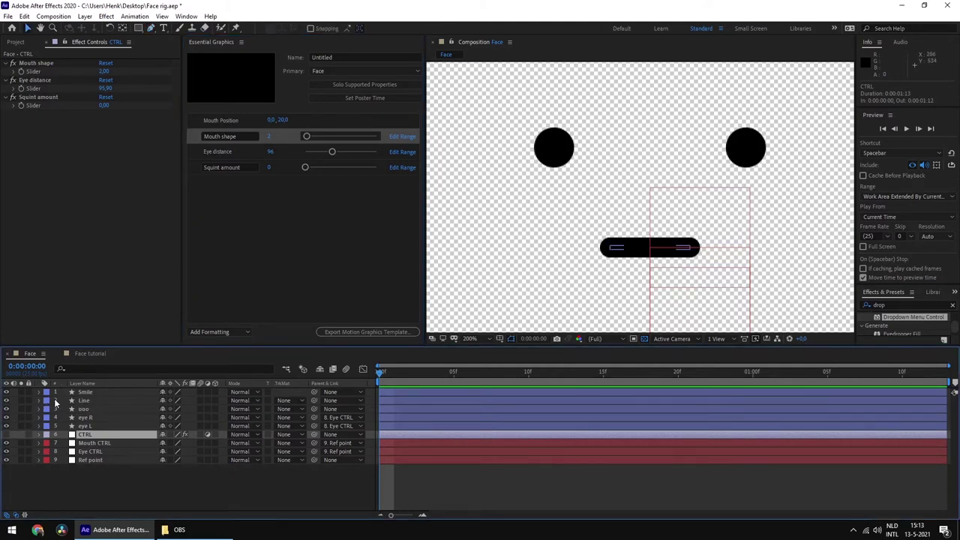
{"action": "left_click", "coordinate": [268, 136]}
{"action": "key", "text": "Up"}
{"action": "key", "text": "Return"}
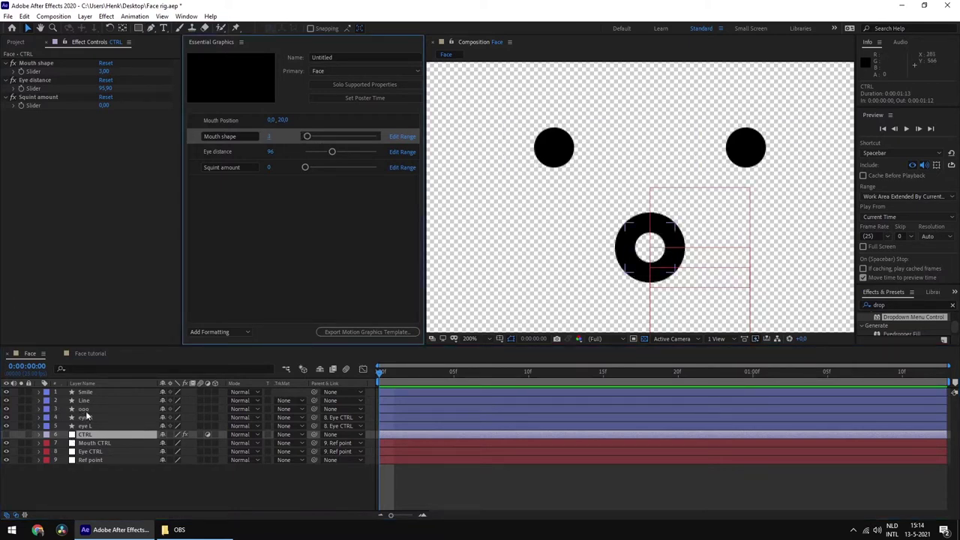
{"action": "left_click", "coordinate": [59, 410]}
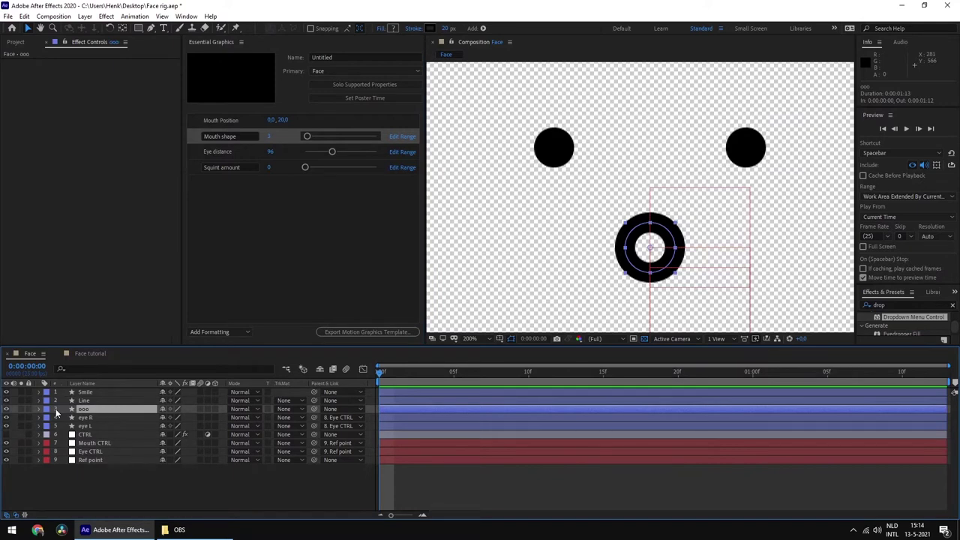
{"action": "left_click", "coordinate": [91, 393]}
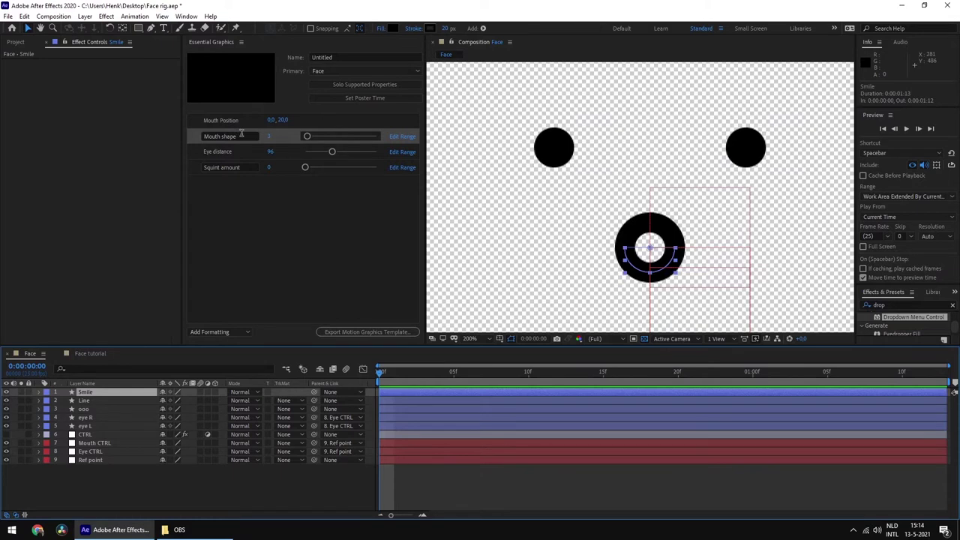
{"action": "left_click", "coordinate": [300, 208]}
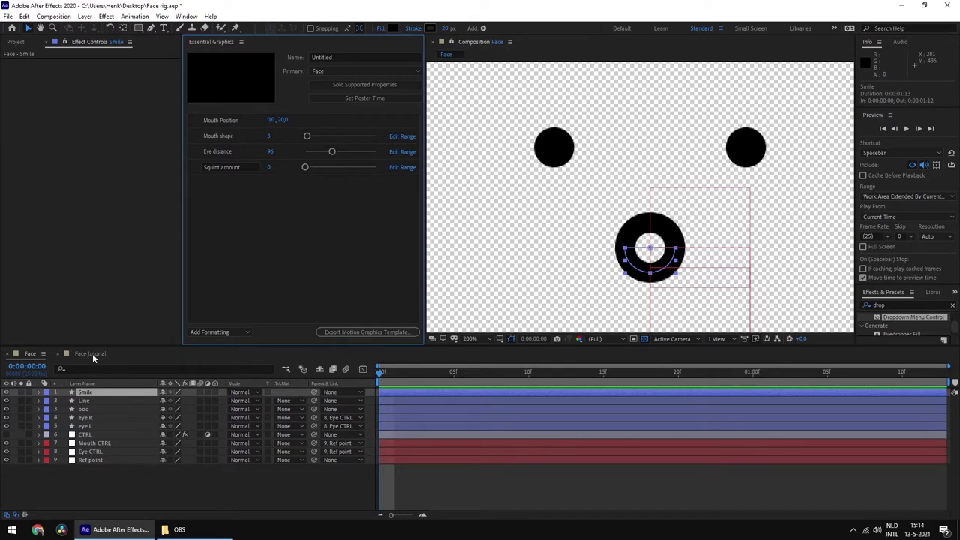
- Open the Face tutorial composition and look over its Smile, Line and ooo mouth layers
{"action": "left_click", "coordinate": [93, 354]}
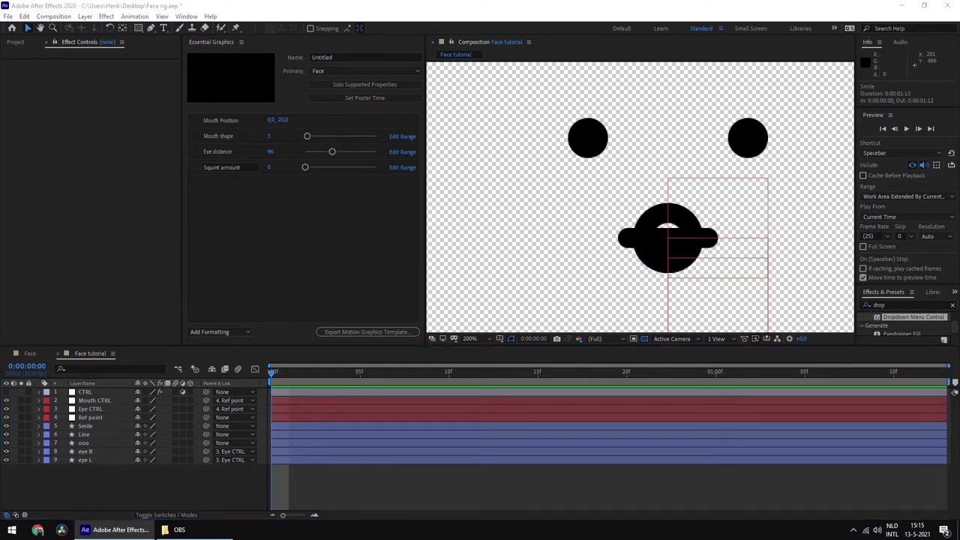
{"action": "left_click", "coordinate": [105, 484]}
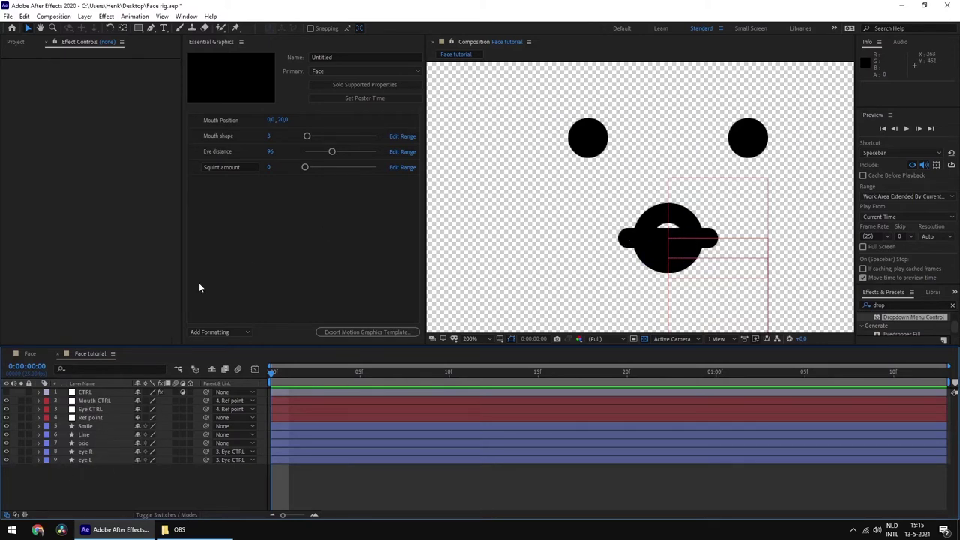
{"action": "left_click", "coordinate": [86, 426]}
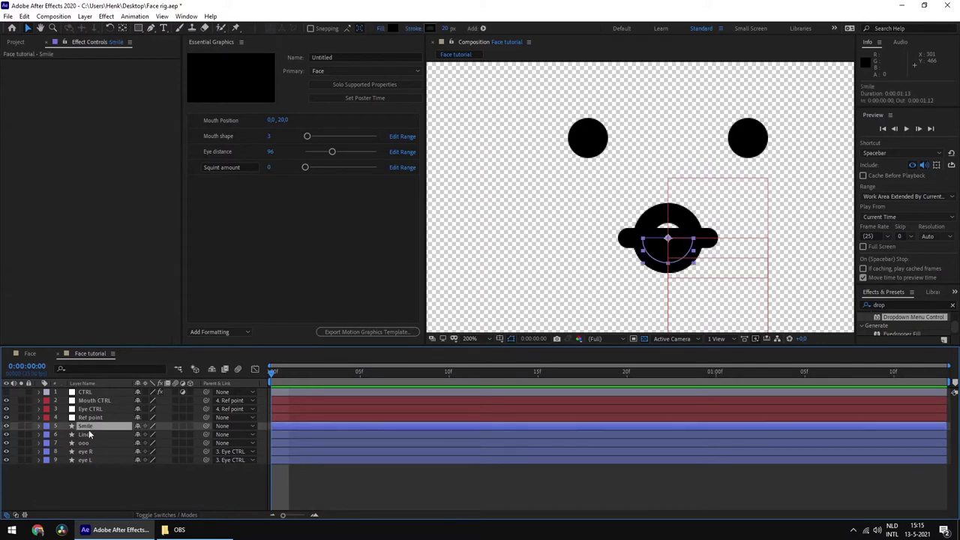
{"action": "left_click", "coordinate": [90, 443], "text": "shift"}
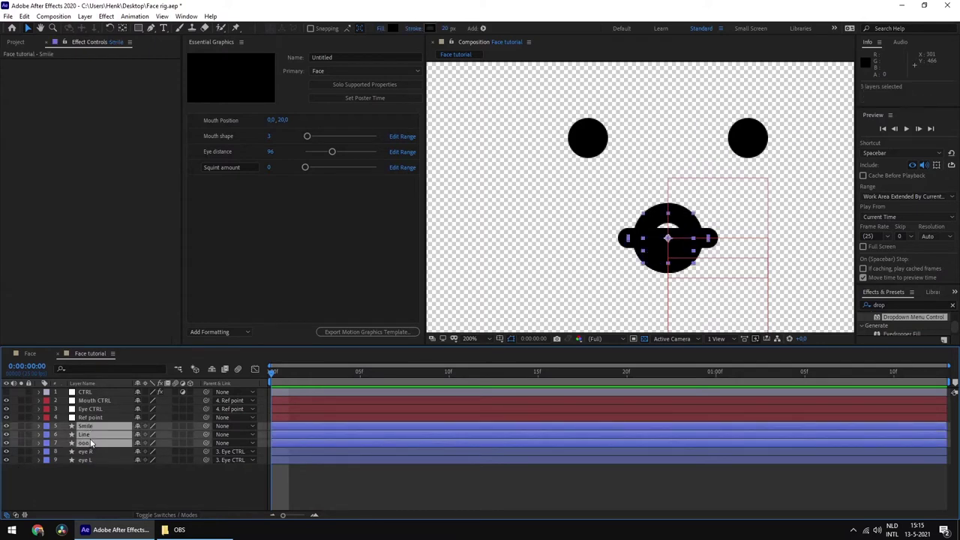
{"action": "left_click", "coordinate": [88, 461]}
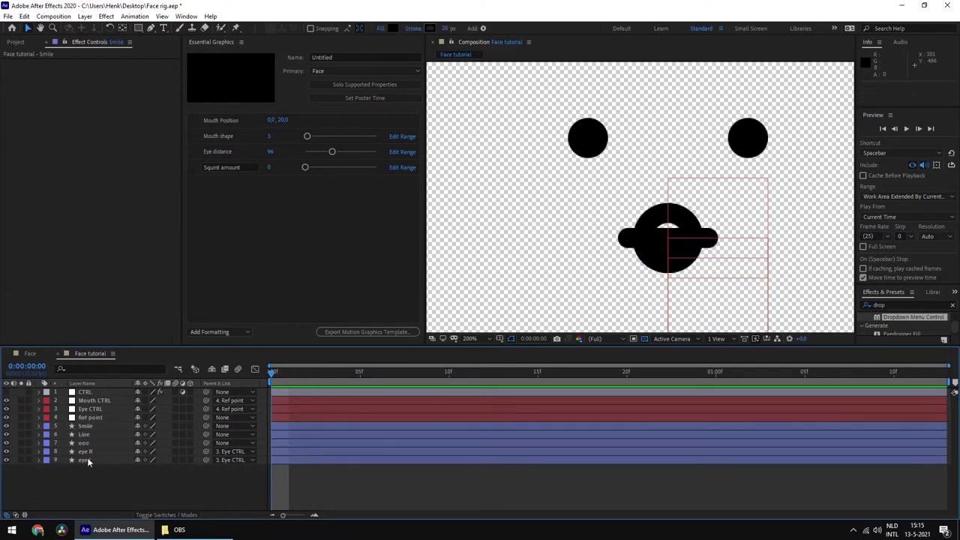
- Test the CTRL layer's Squint amount slider at about 102 and return it to 0
{"action": "left_click", "coordinate": [85, 391]}
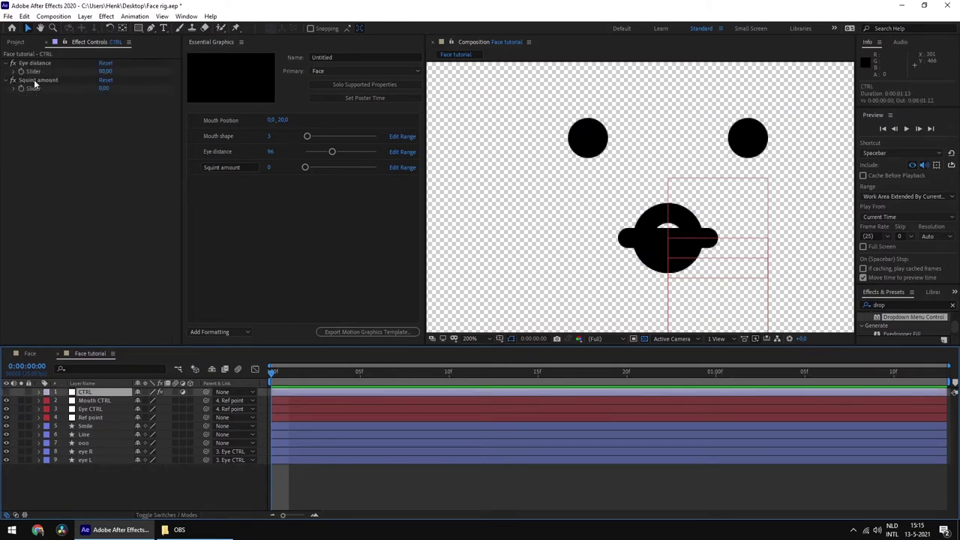
{"action": "left_click_drag", "start_coordinate": [103, 88], "coordinate": [109, 94]}
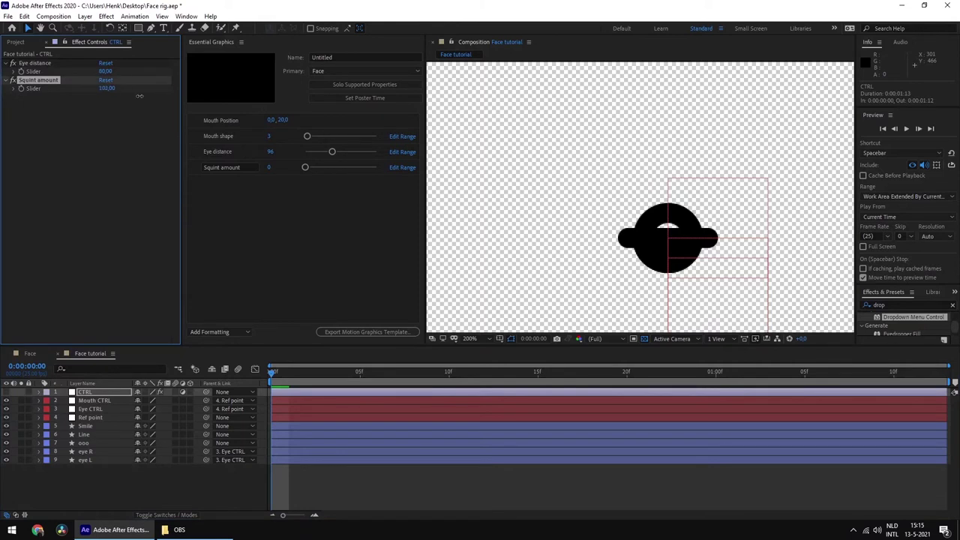
{"action": "left_click", "coordinate": [107, 89]}
{"action": "type", "text": "0"}
{"action": "key", "text": "Return"}
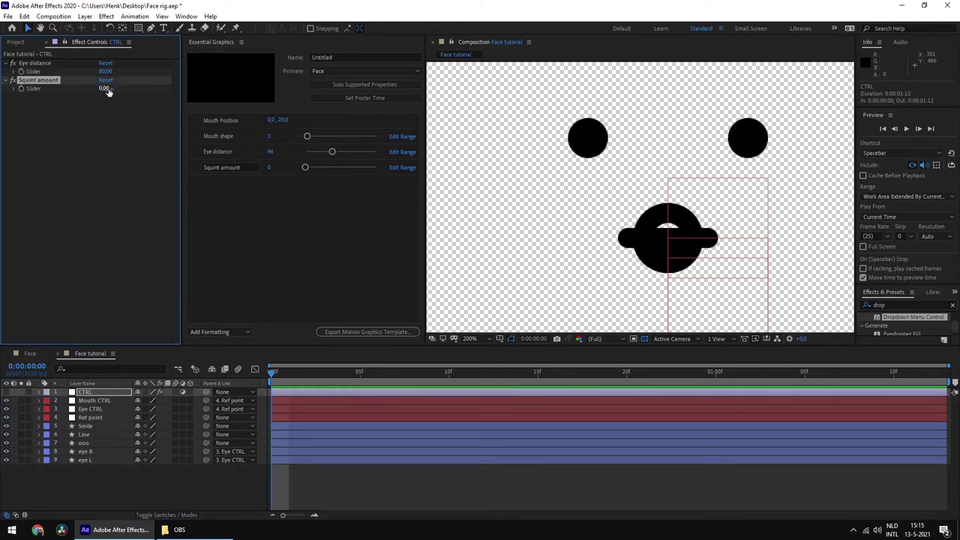
- Add a Dropdown Menu Control effect to the CTRL layer
{"action": "left_click", "coordinate": [62, 142]}
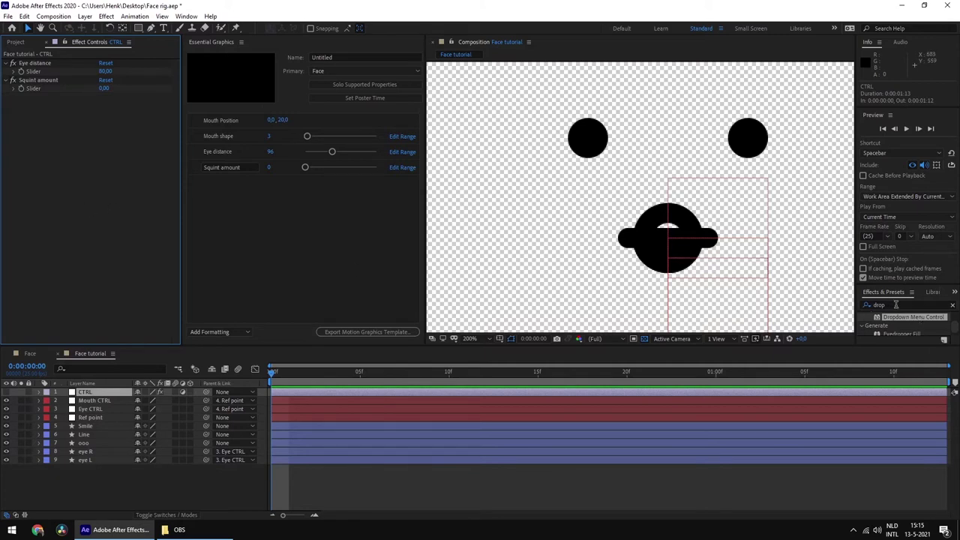
{"action": "left_click", "coordinate": [878, 304]}
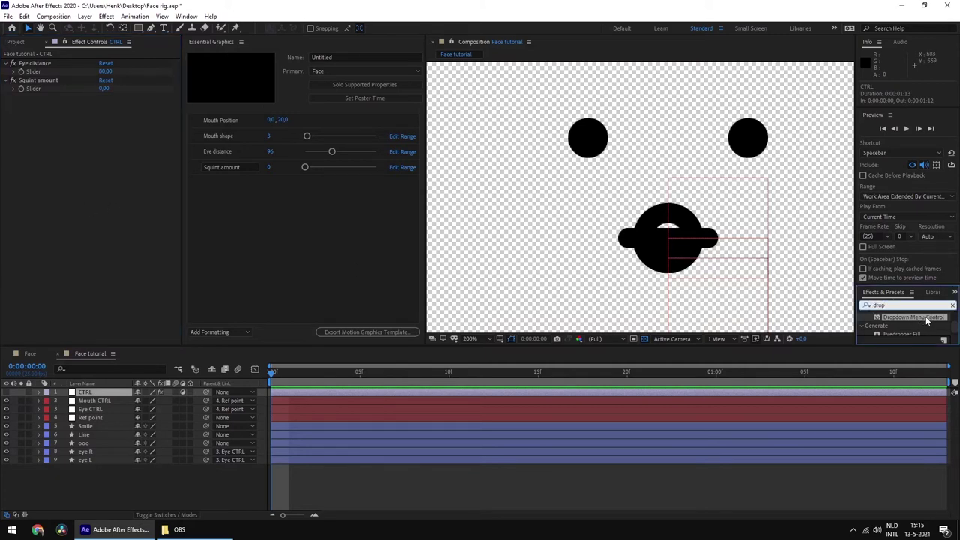
{"action": "left_click_drag", "start_coordinate": [927, 317], "coordinate": [96, 166]}
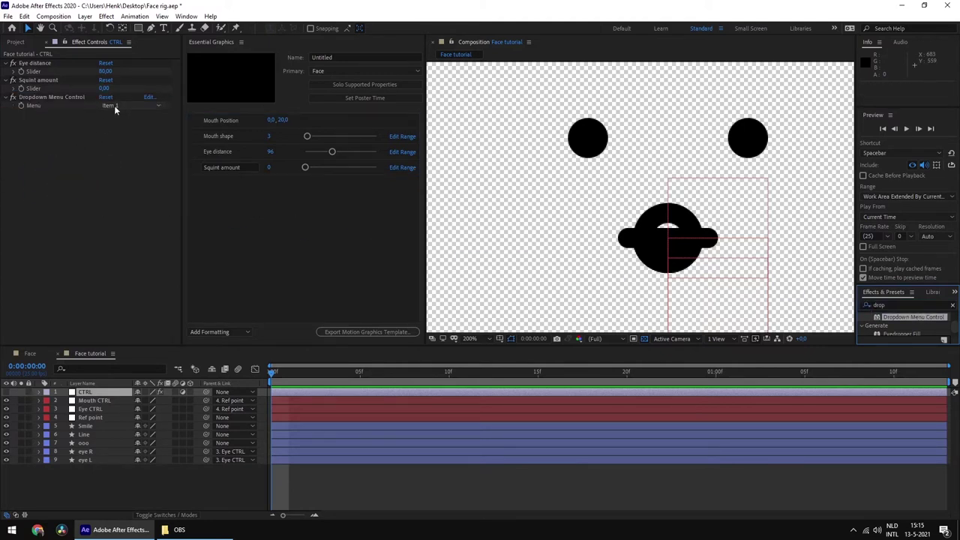
- Rename the three items of the Dropdown Menu Control as ooo, Line and Smile
{"action": "left_click", "coordinate": [58, 99]}
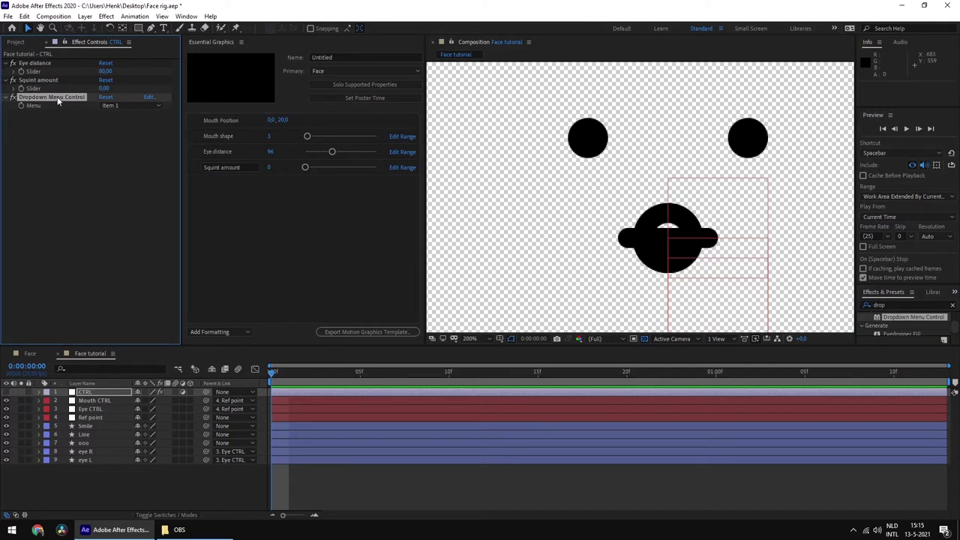
{"action": "left_click", "coordinate": [147, 97]}
{"action": "double_click", "coordinate": [222, 197]}
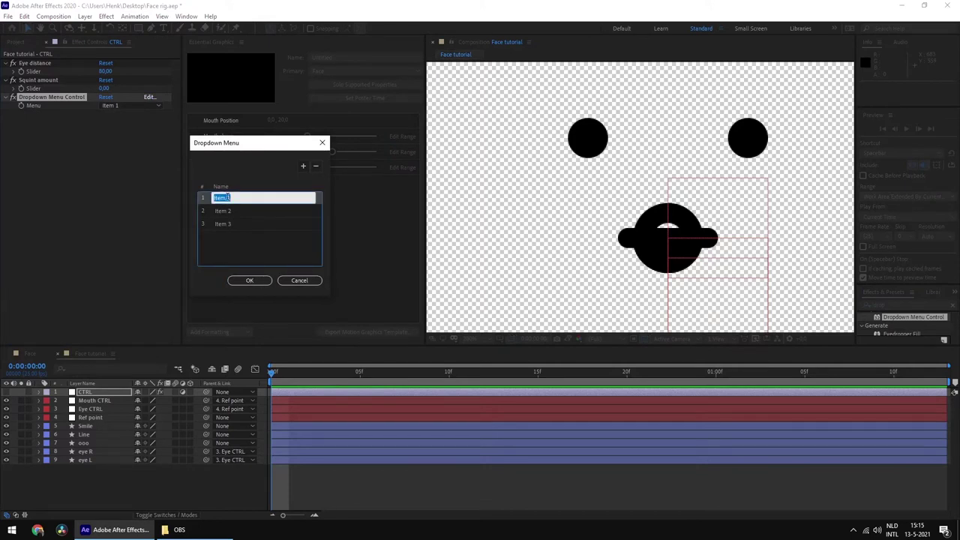
{"action": "type", "text": "ooo"}
{"action": "double_click", "coordinate": [227, 211]}
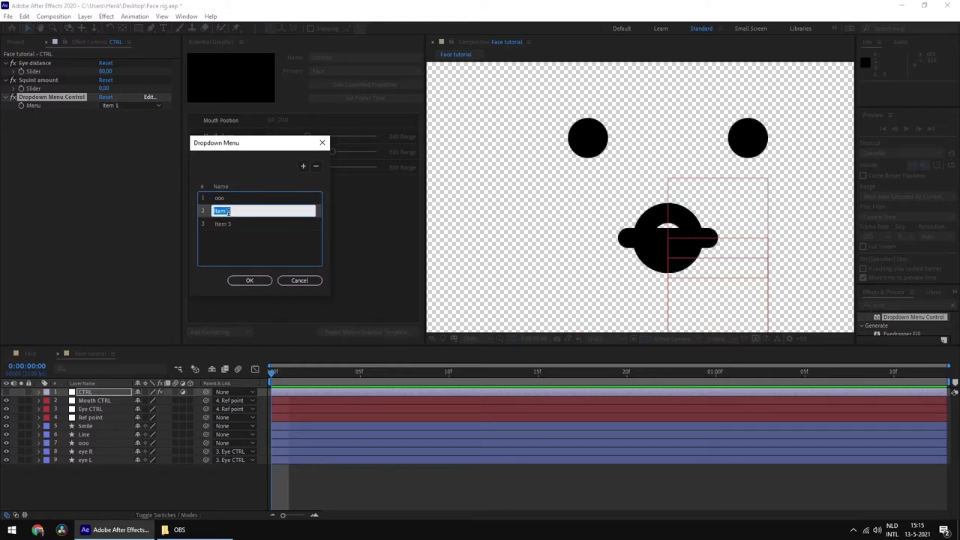
{"action": "type", "text": "Line"}
{"action": "left_click", "coordinate": [227, 225]}
{"action": "left_click", "coordinate": [228, 224]}
{"action": "type", "text": "Smile"}
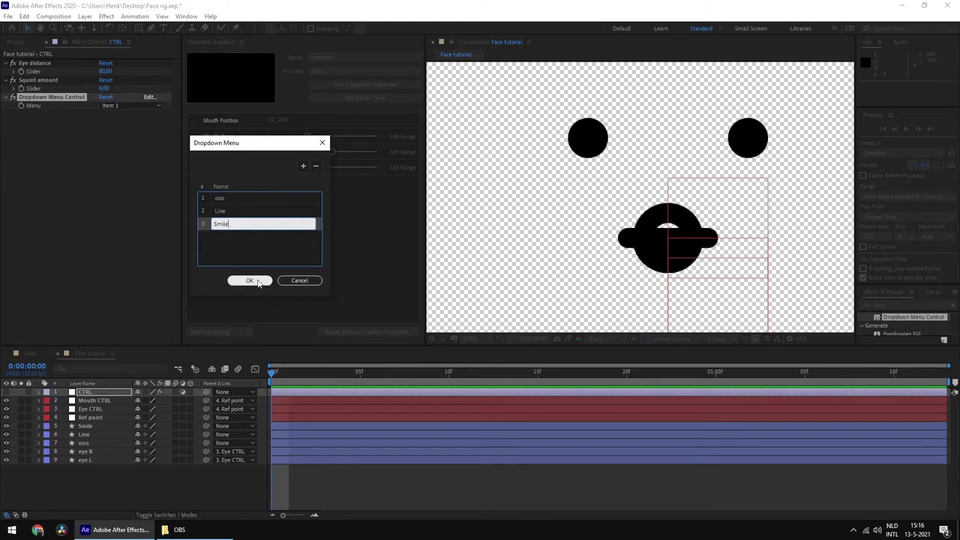
{"action": "left_click", "coordinate": [257, 280]}
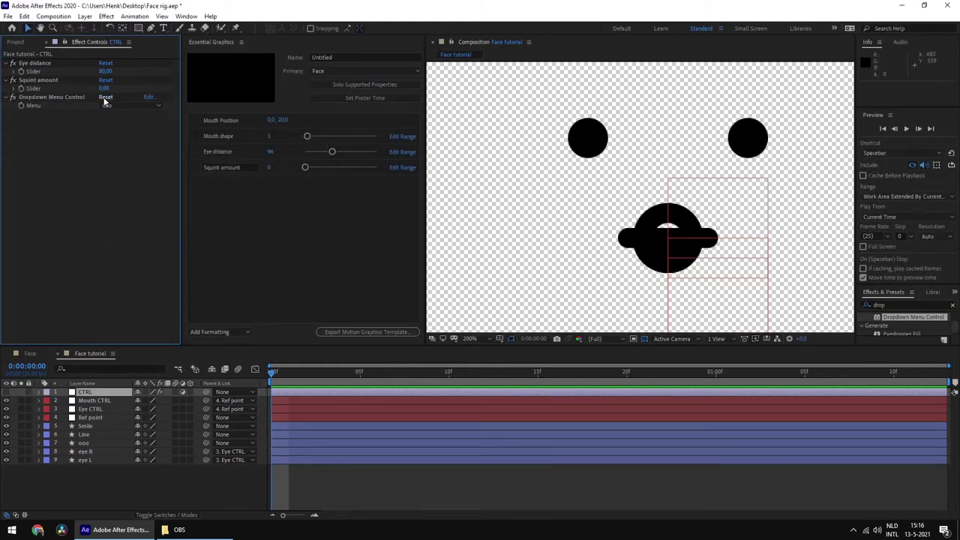
- Review the mouth options in the CTRL layer's Dropdown Menu Control, keeping ooo as the choice
{"action": "left_click", "coordinate": [126, 108]}
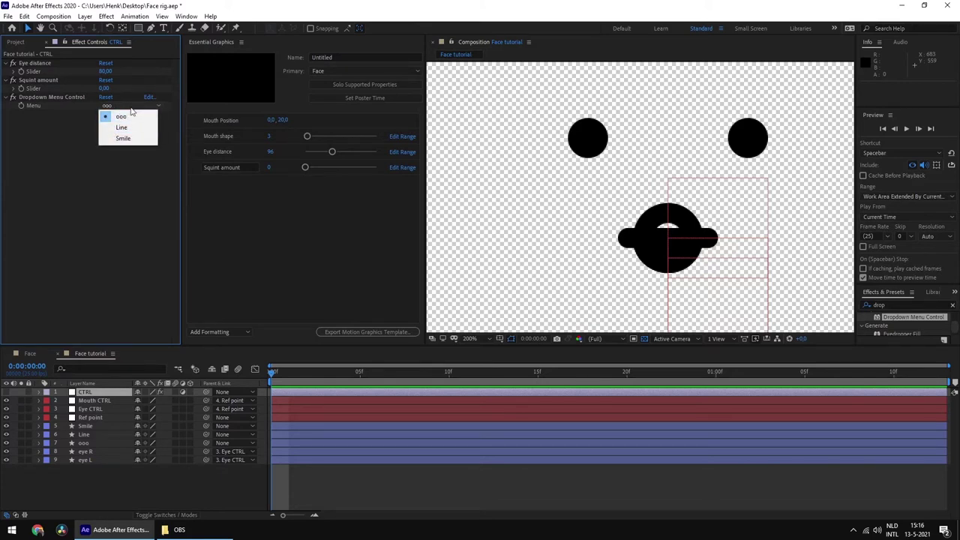
{"action": "left_click", "coordinate": [120, 190]}
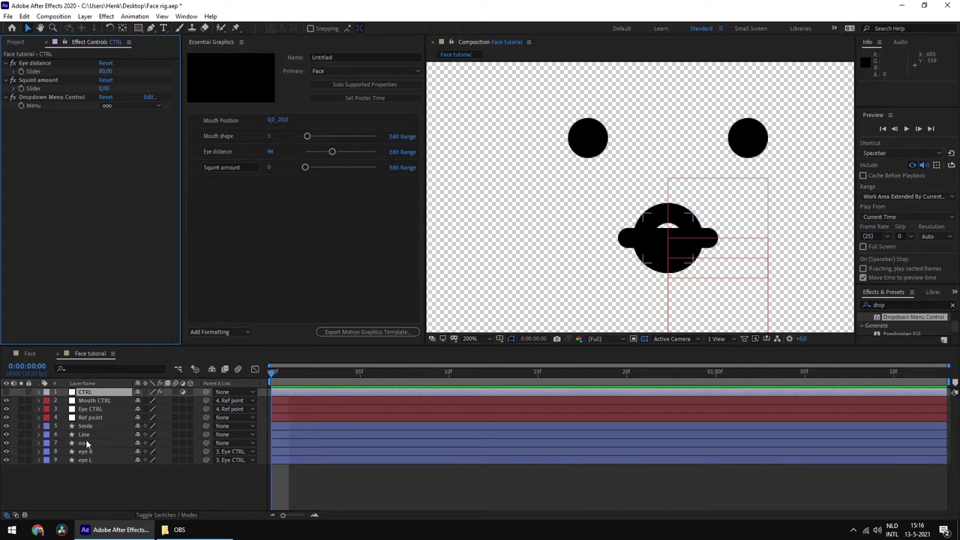
{"action": "left_click", "coordinate": [88, 443]}
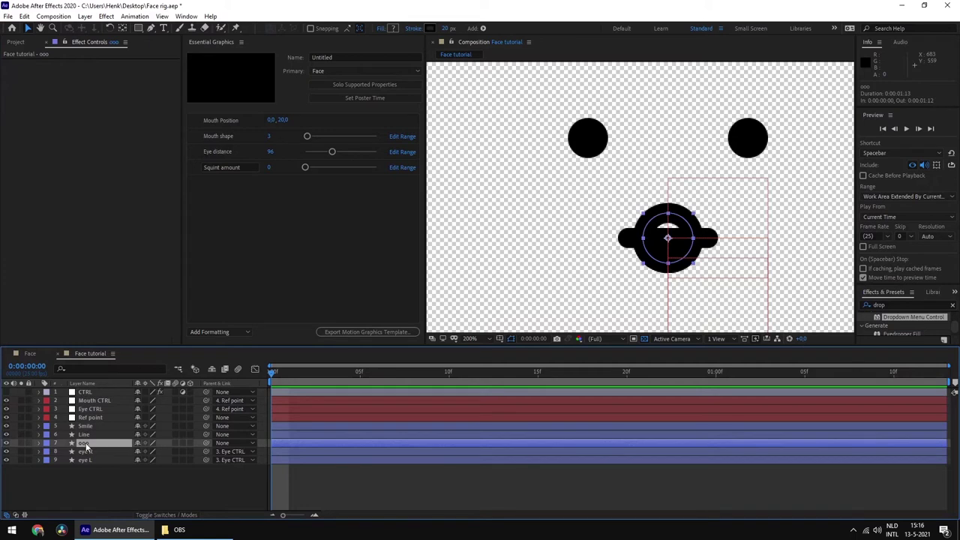
{"action": "left_click", "coordinate": [84, 391]}
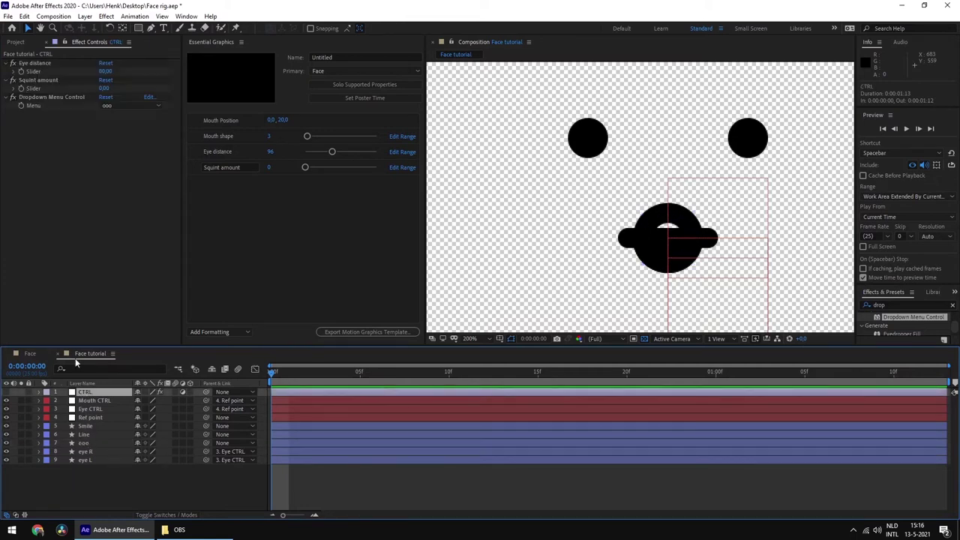
{"action": "left_click", "coordinate": [59, 96]}
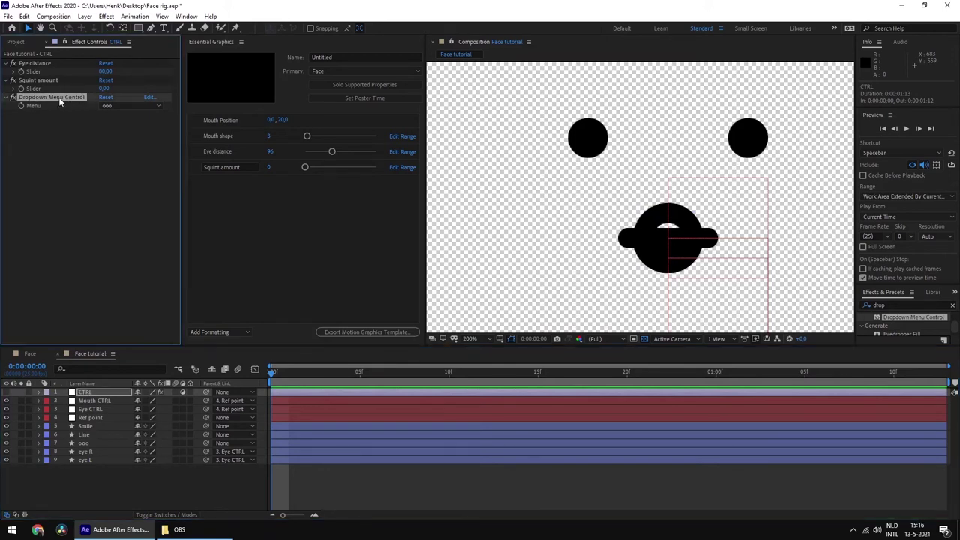
{"action": "left_click", "coordinate": [119, 108]}
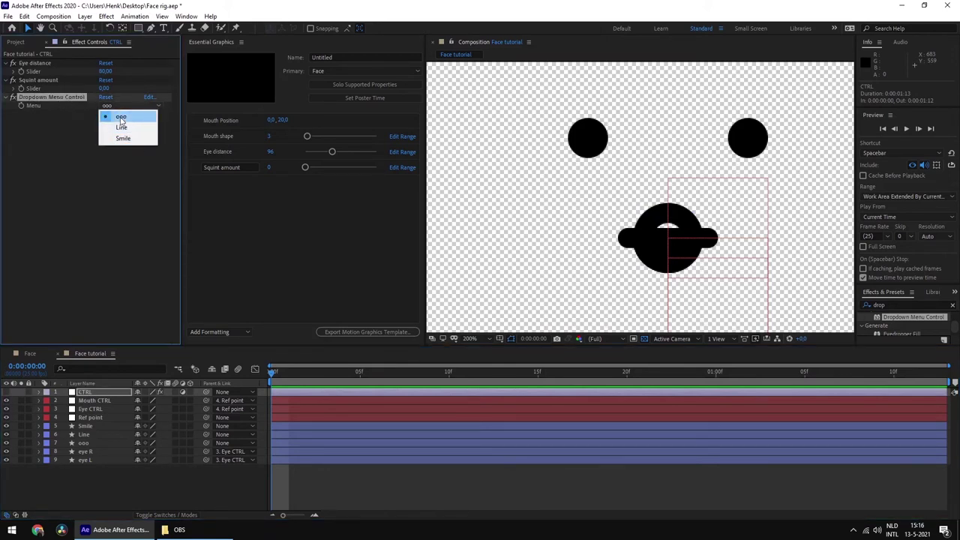
{"action": "left_click", "coordinate": [121, 116]}
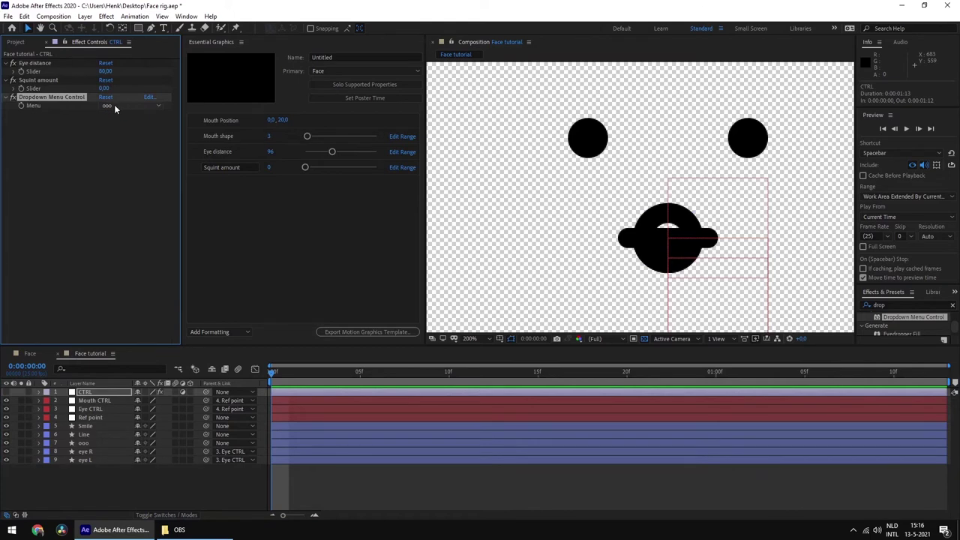
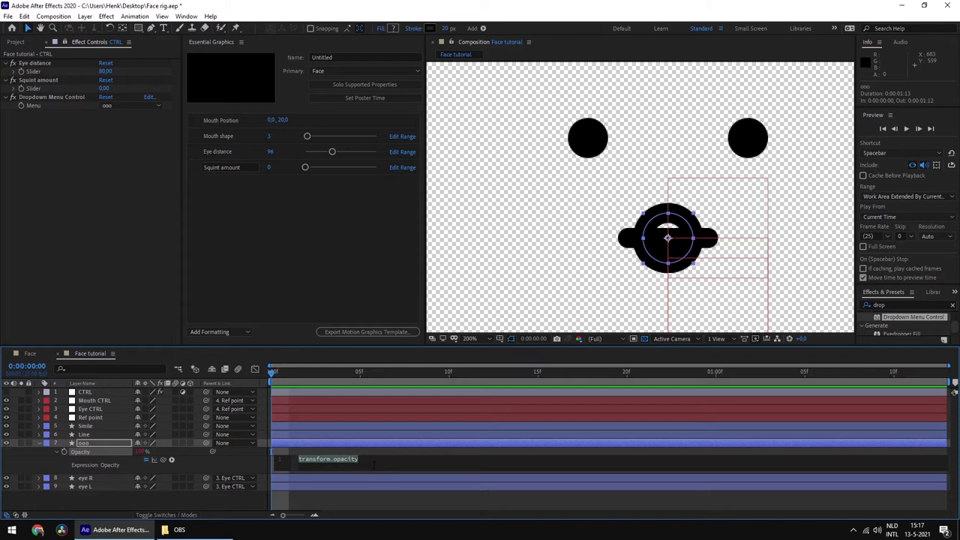
- In the ooo layer's Opacity expression, define x as the CTRL layer's Dropdown Menu Control Menu value, ending the line with a semicolon
{"action": "type", "text": "x"}
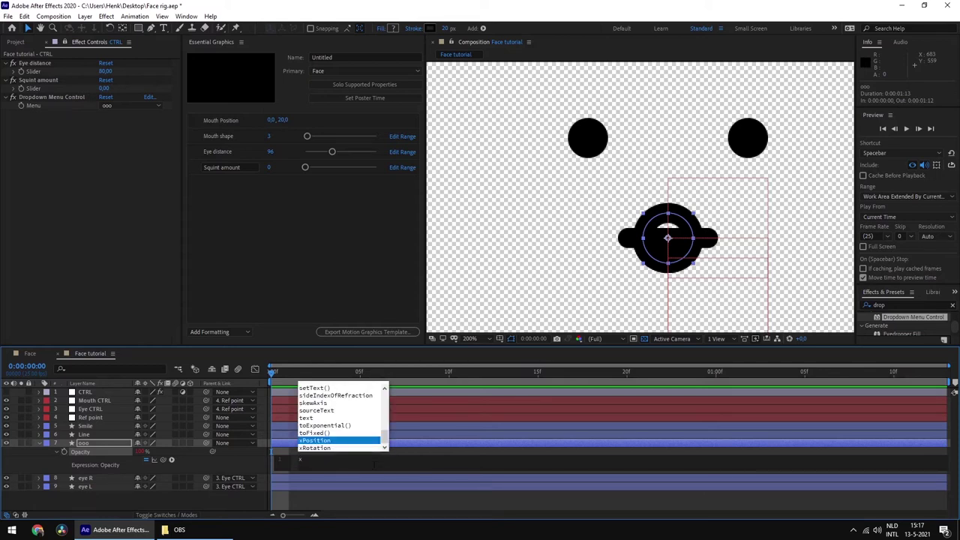
{"action": "type", "text": " ="}
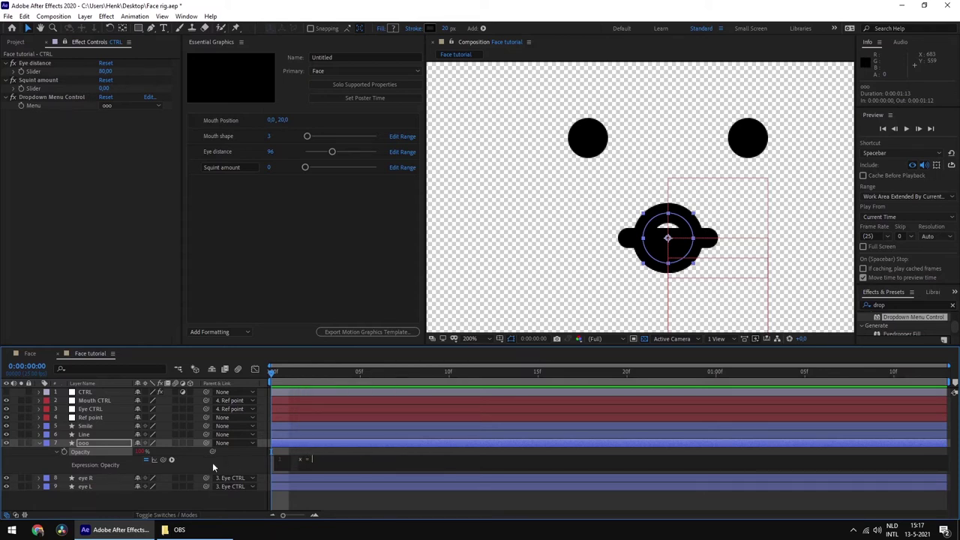
{"action": "left_click_drag", "start_coordinate": [162, 459], "coordinate": [65, 111]}
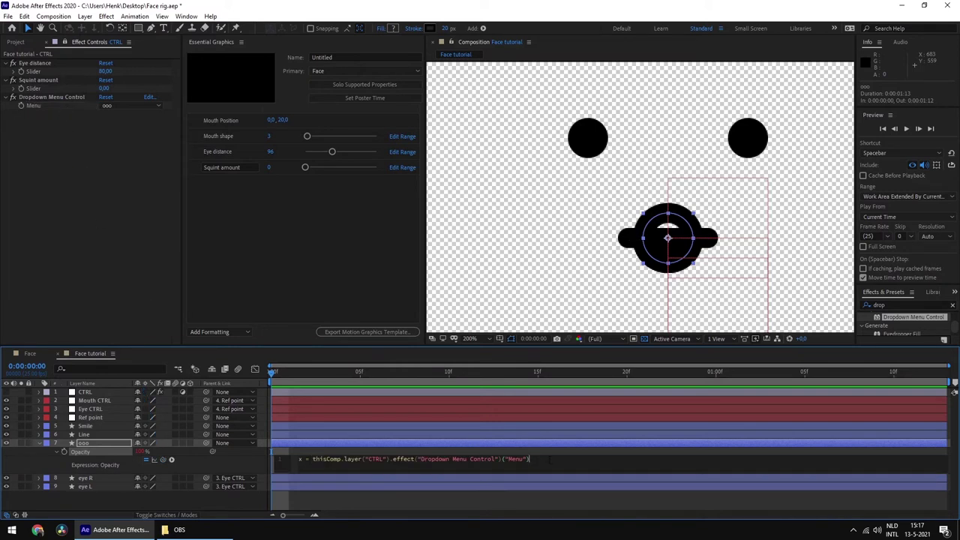
{"action": "type", "text": ";"}
{"action": "key", "text": "Left"}
{"action": "left_click_drag", "start_coordinate": [533, 459], "coordinate": [313, 461]}
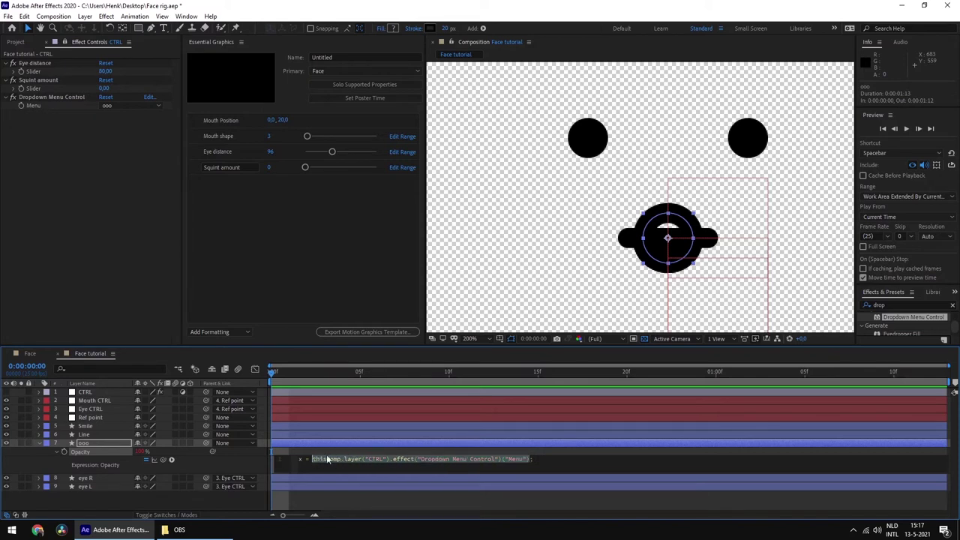
{"action": "left_click", "coordinate": [124, 105]}
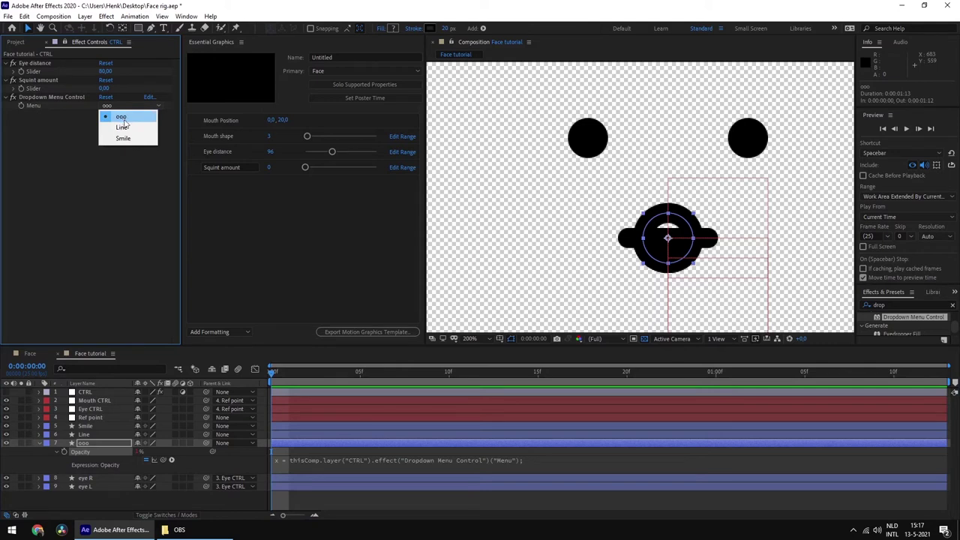
{"action": "left_click", "coordinate": [529, 457]}
{"action": "left_click", "coordinate": [530, 458]}
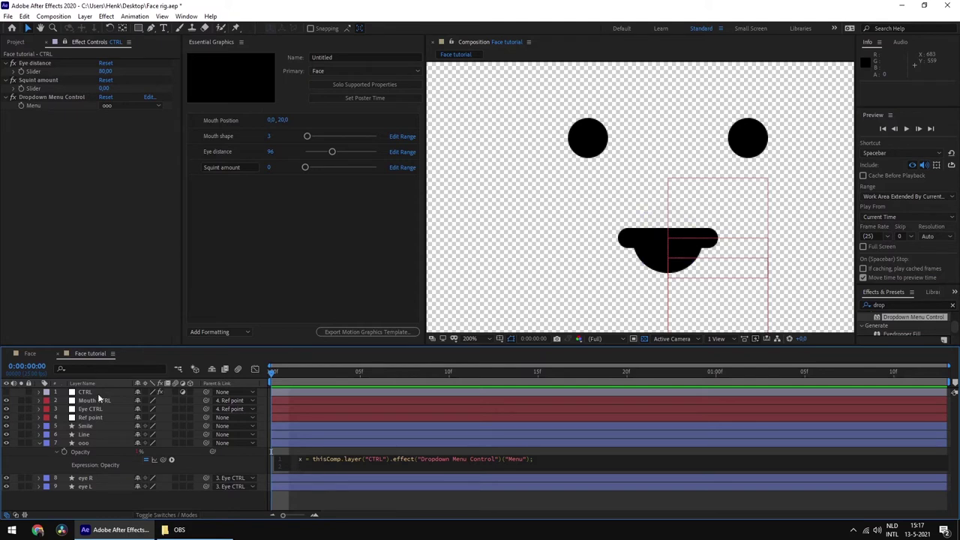
- Rename the ooo layer as 1 ooo to match its position in the dropdown
{"action": "left_click", "coordinate": [84, 442]}
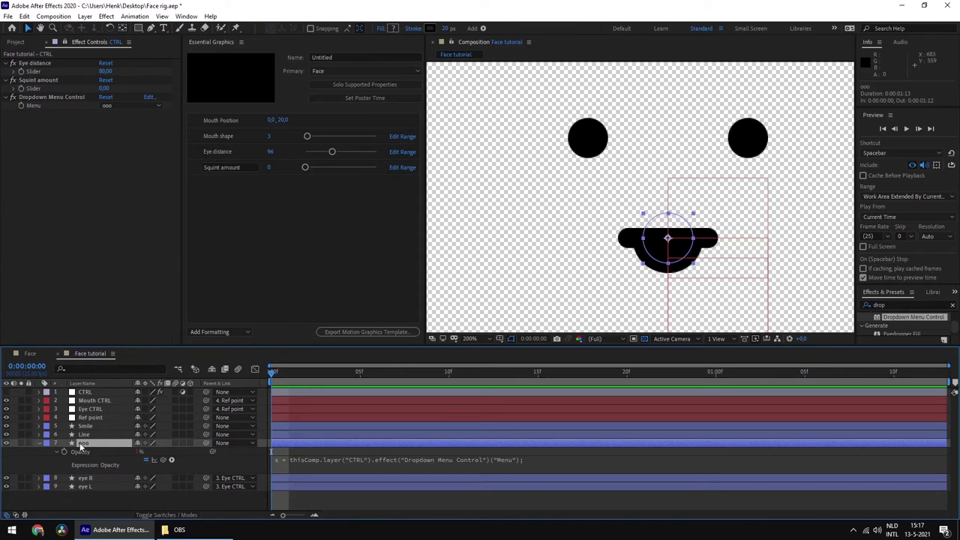
{"action": "key", "text": "Return"}
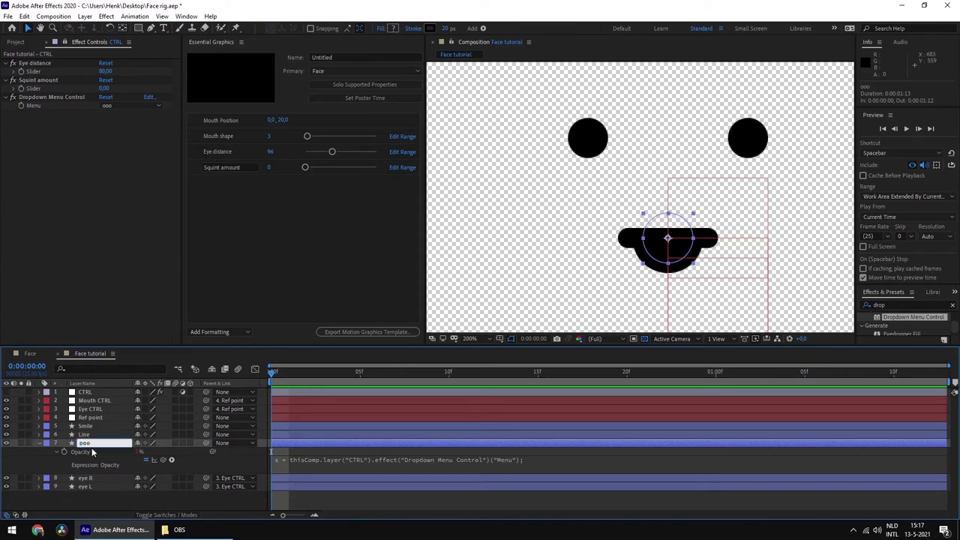
{"action": "key", "text": "Home"}
{"action": "type", "text": "1"}
{"action": "key", "text": "Return"}
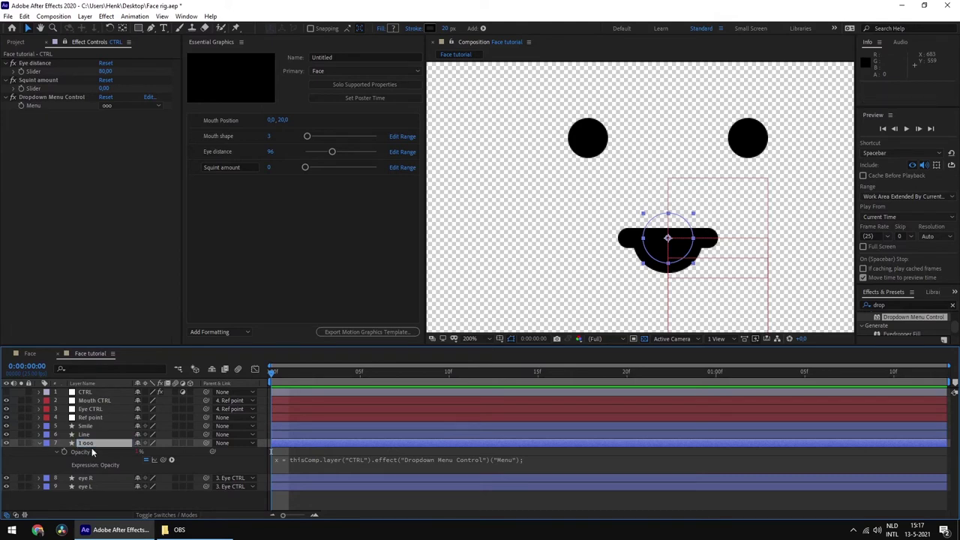
- Rename the Line layer as 2 Line and the Smile layer as 3 Smile
{"action": "left_click", "coordinate": [84, 434]}
{"action": "key", "text": "Return"}
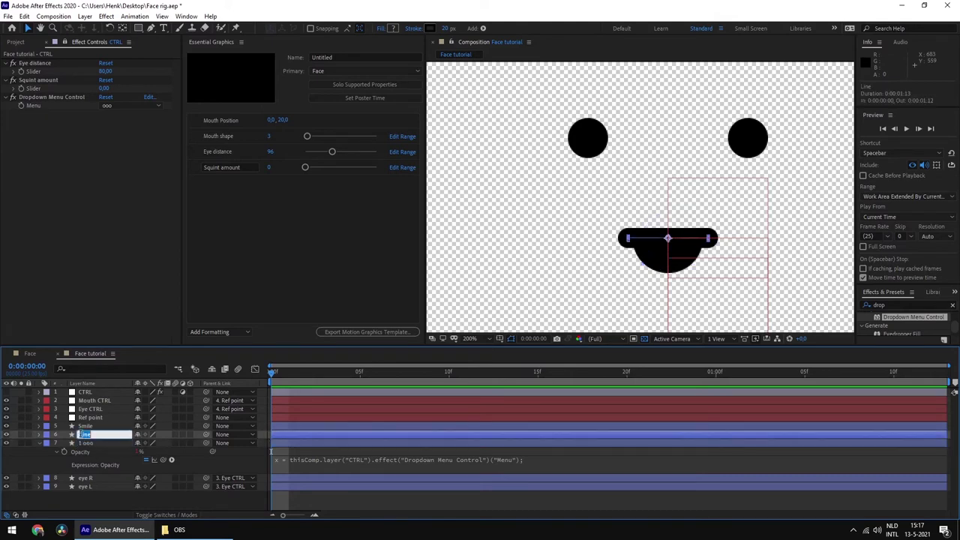
{"action": "key", "text": "Home"}
{"action": "type", "text": "2"}
{"action": "key", "text": "Return"}
{"action": "left_click", "coordinate": [84, 425]}
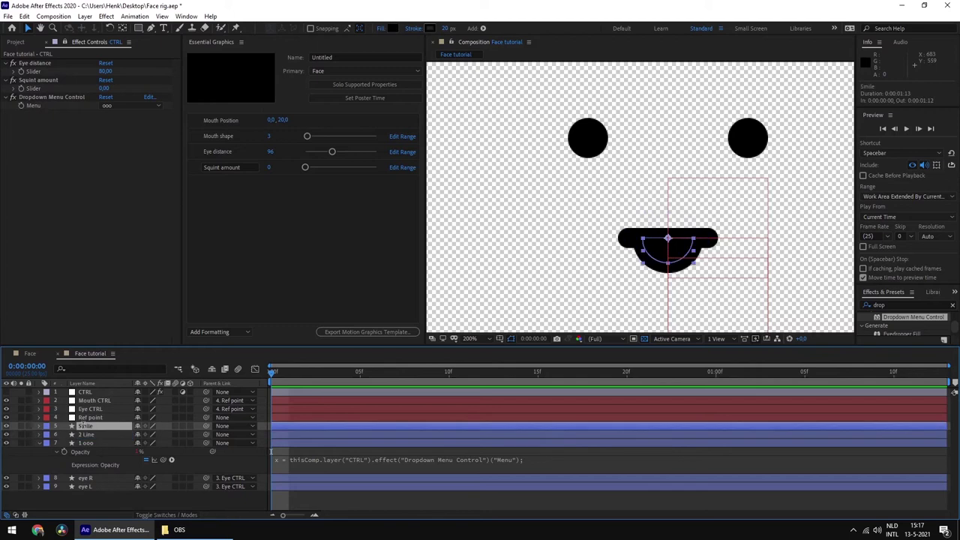
{"action": "key", "text": "Return"}
{"action": "key", "text": "Home"}
{"action": "type", "text": "3"}
{"action": "key", "text": "Return"}
- Add the line y = name.substr(0,2); to the 1 ooo layer's Opacity expression
{"action": "left_click", "coordinate": [93, 435]}
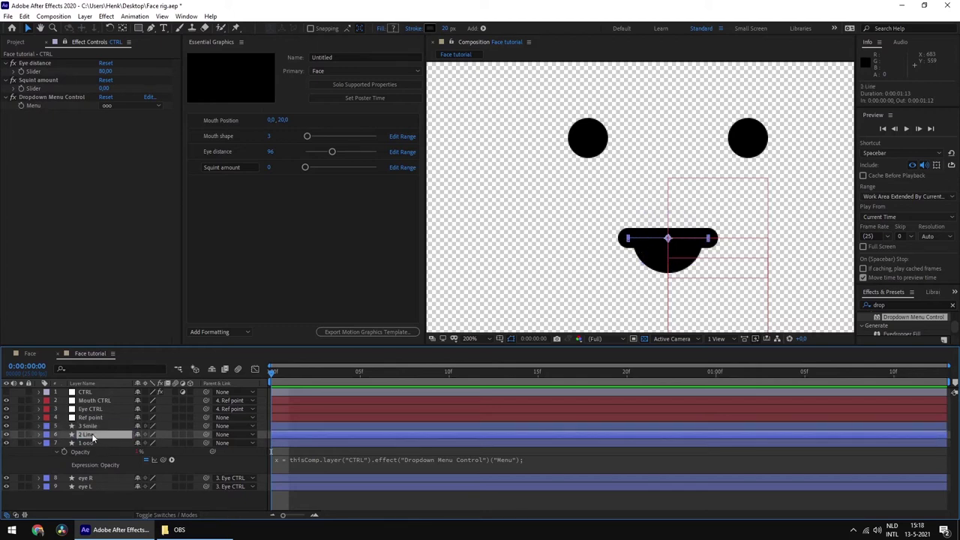
{"action": "left_click", "coordinate": [89, 443]}
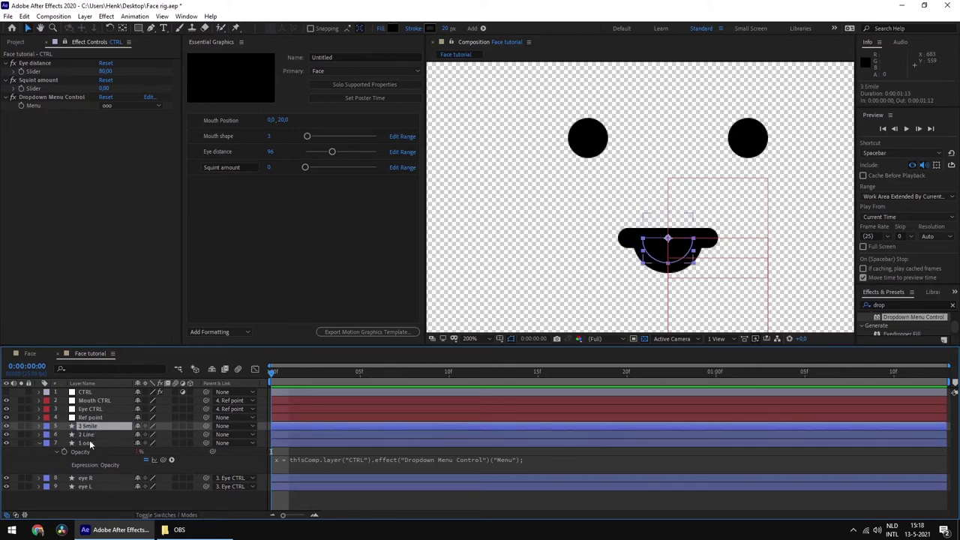
{"action": "left_click", "coordinate": [289, 470]}
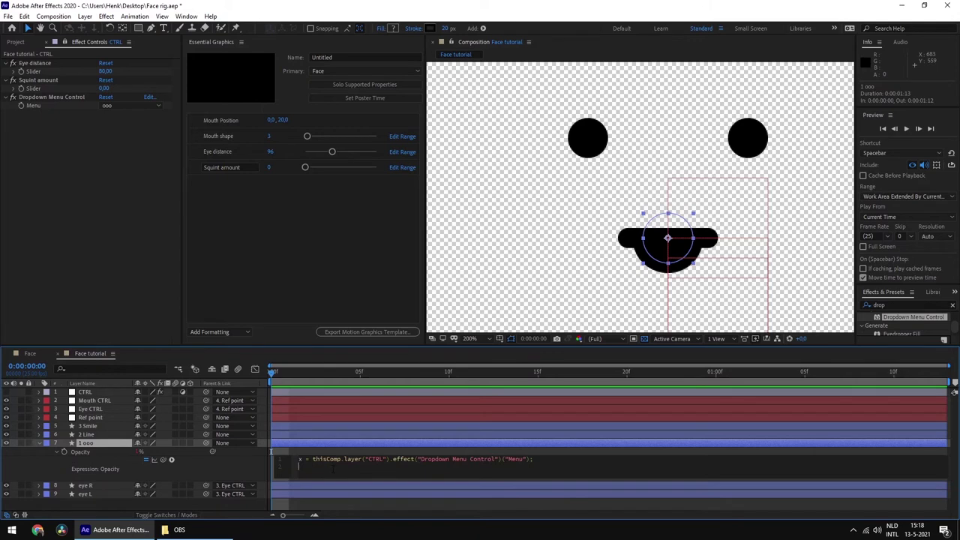
{"action": "type", "text": "y"}
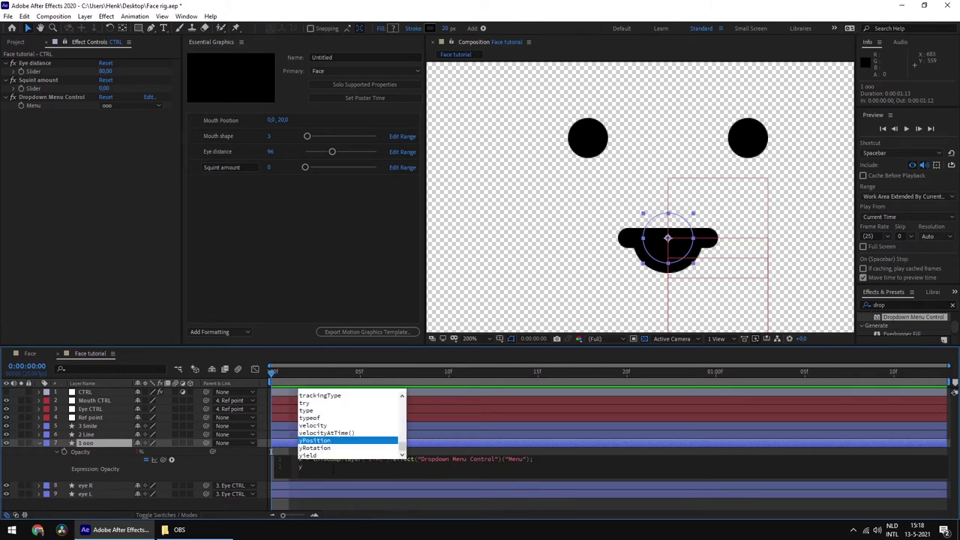
{"action": "key", "text": "Escape"}
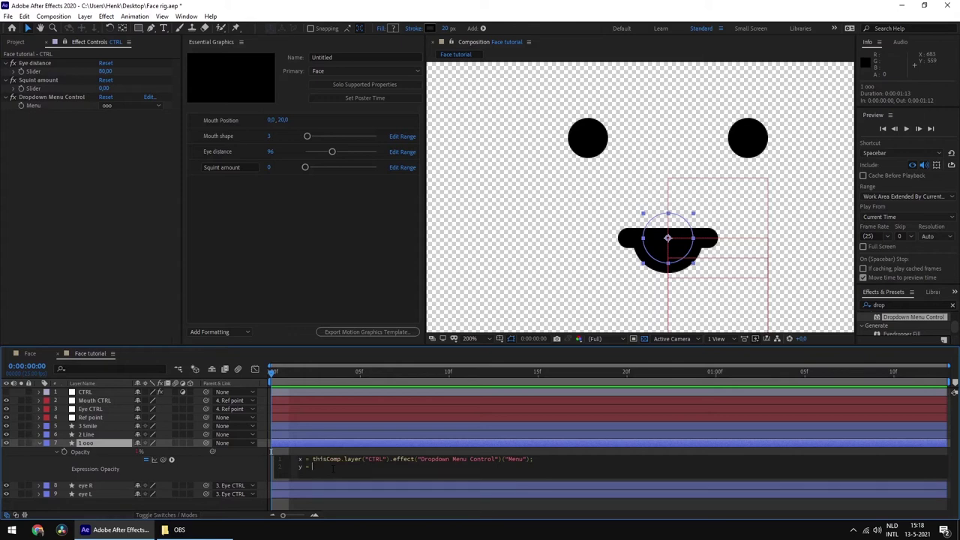
{"action": "type", "text": "= name"}
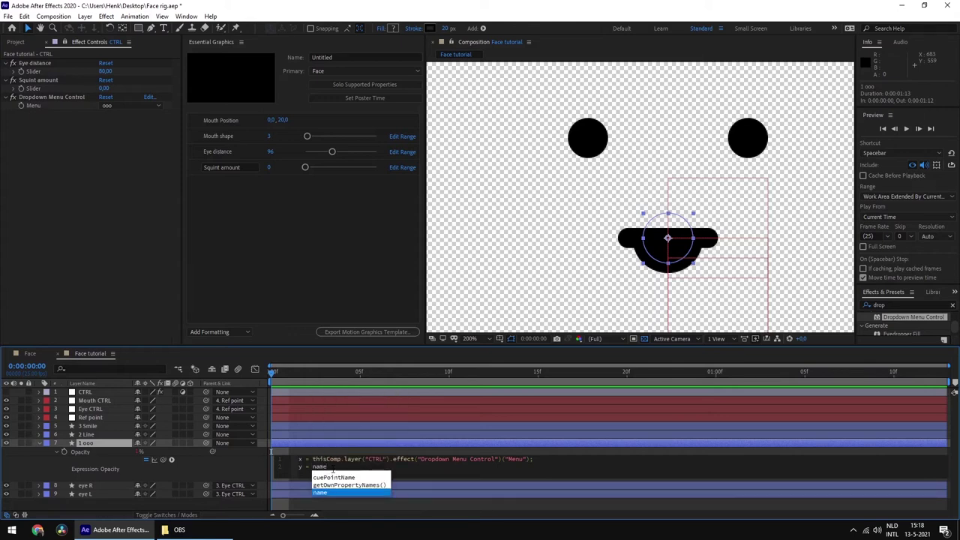
{"action": "type", "text": "."}
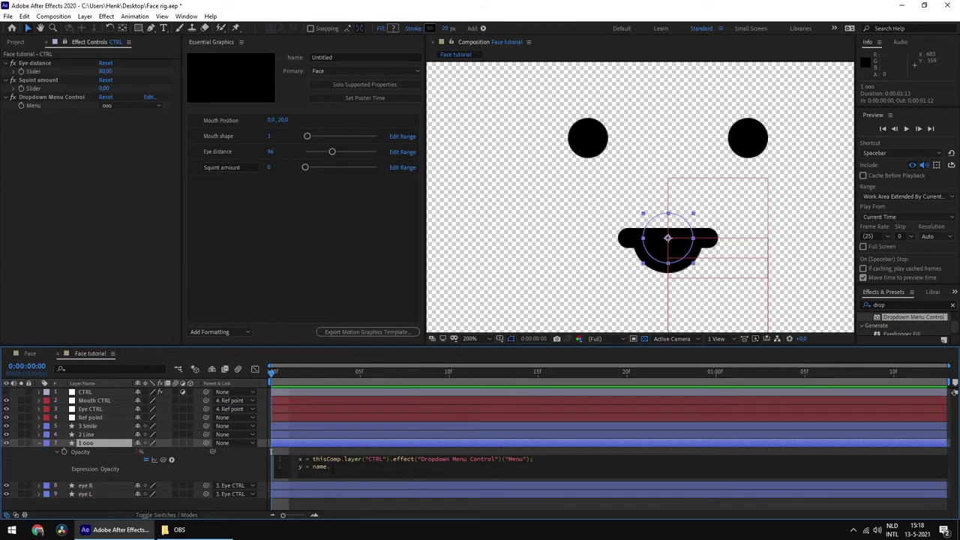
{"action": "type", "text": "substr"}
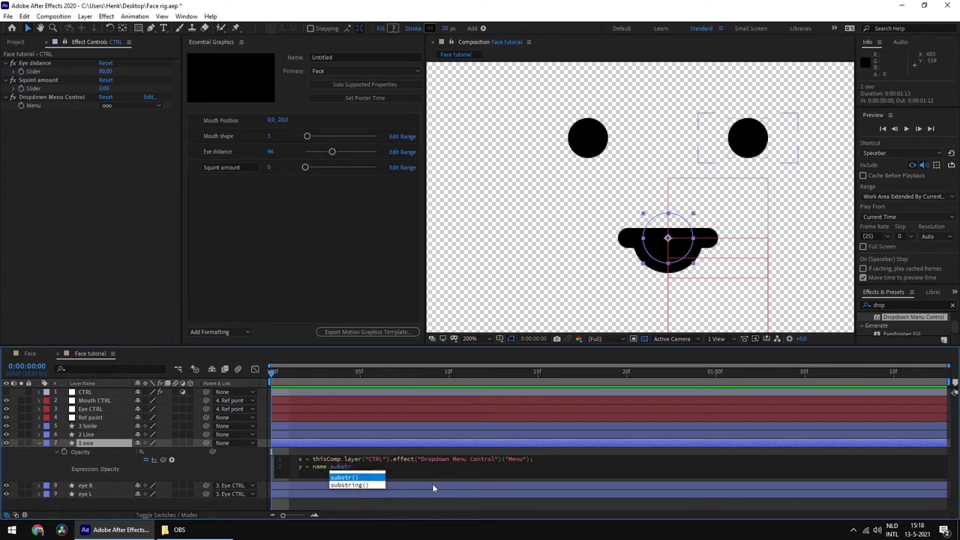
{"action": "key", "text": "Return"}
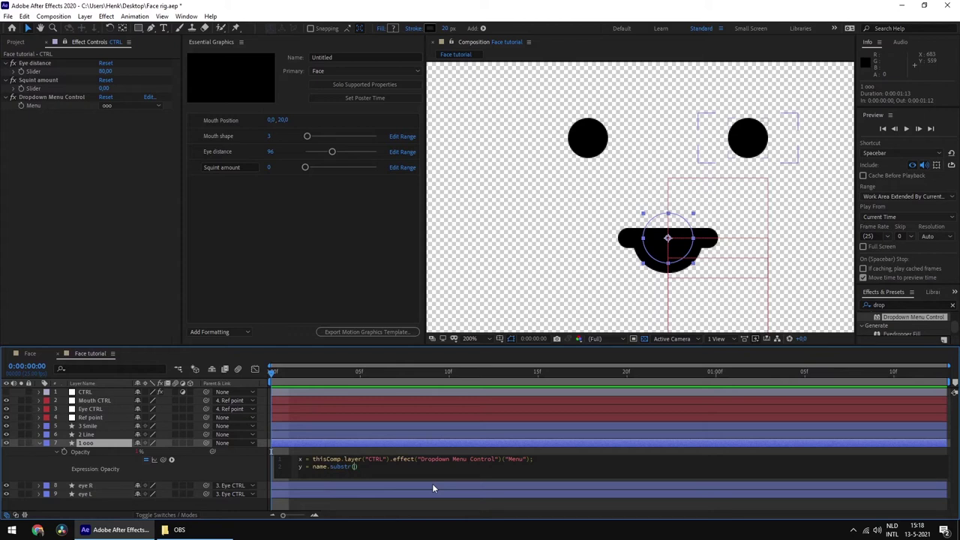
{"action": "type", "text": "0,2"}
{"action": "key", "text": "Right"}
{"action": "type", "text": ";"}
{"action": "key", "text": "Return"}
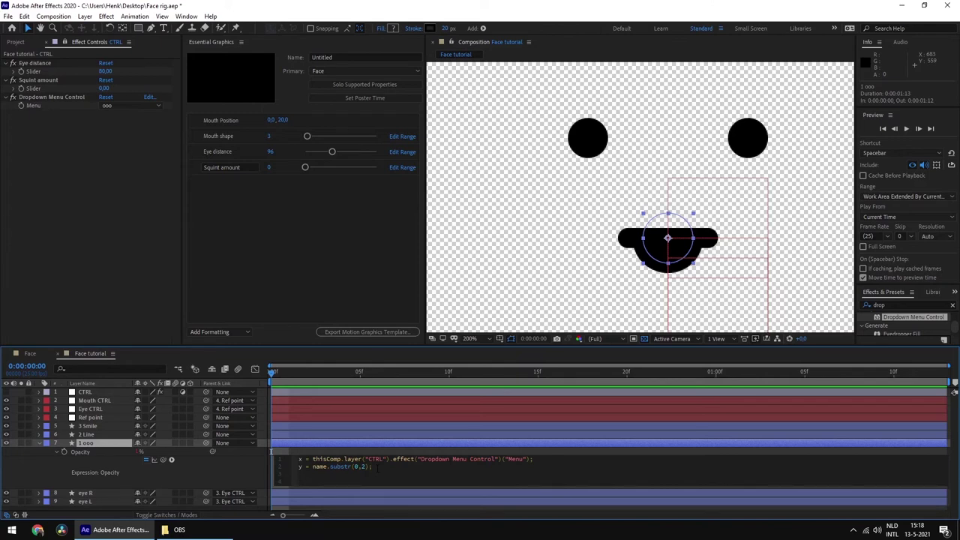
- Finish the 1 ooo layer's Opacity expression with the condition if (x == y) {100} else {0}
{"action": "type", "text": "if ("}
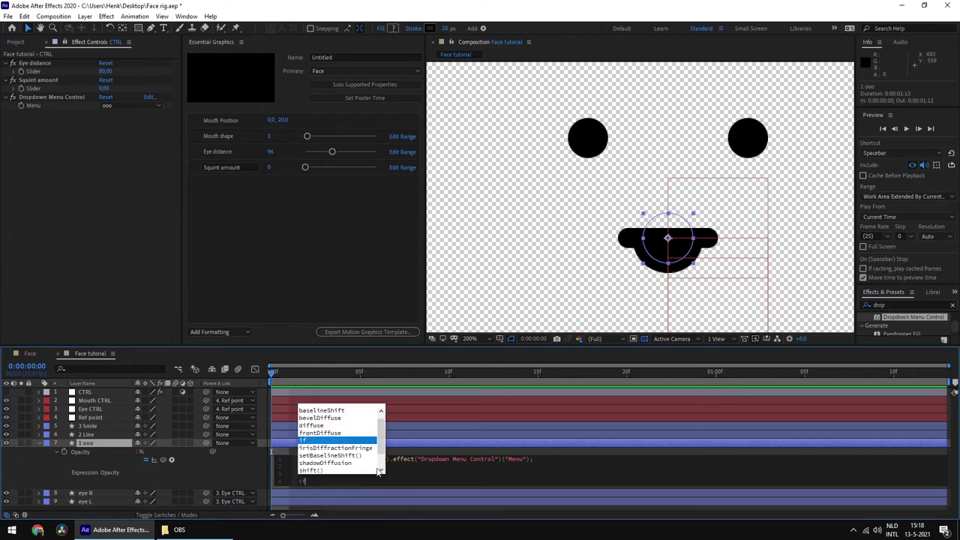
{"action": "type", "text": "x"}
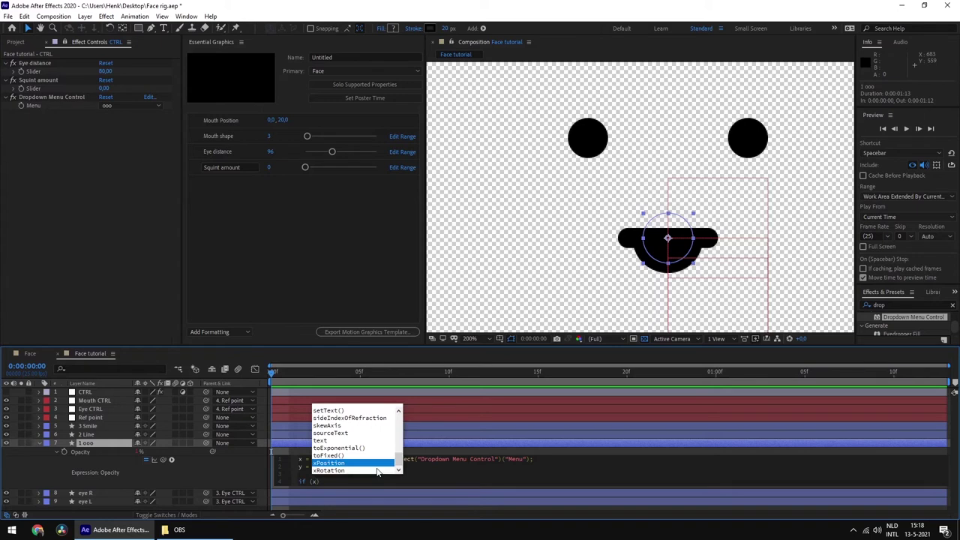
{"action": "type", "text": " == y"}
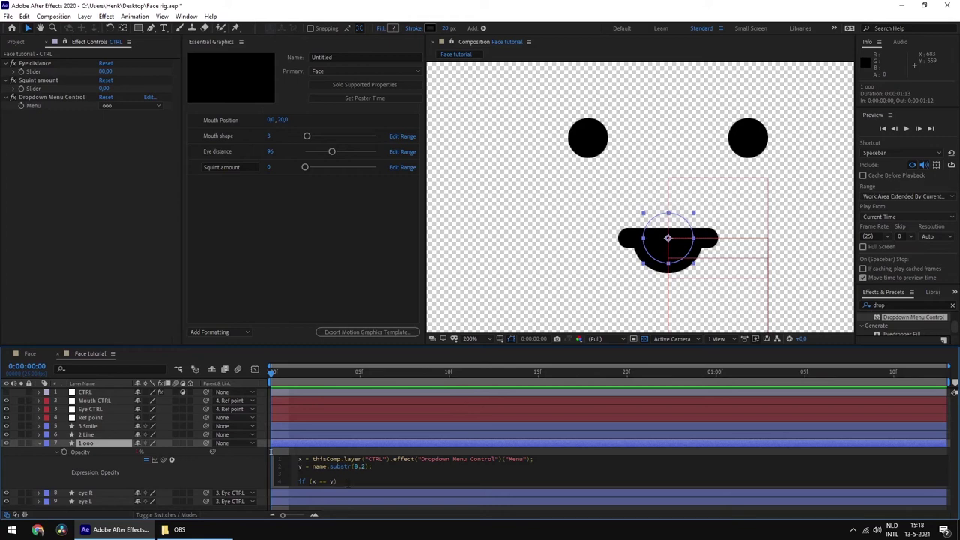
{"action": "type", "text": "{"}
{"action": "type", "text": "100} else {0"}
{"action": "left_click", "coordinate": [402, 474]}
{"action": "left_click", "coordinate": [243, 470]}
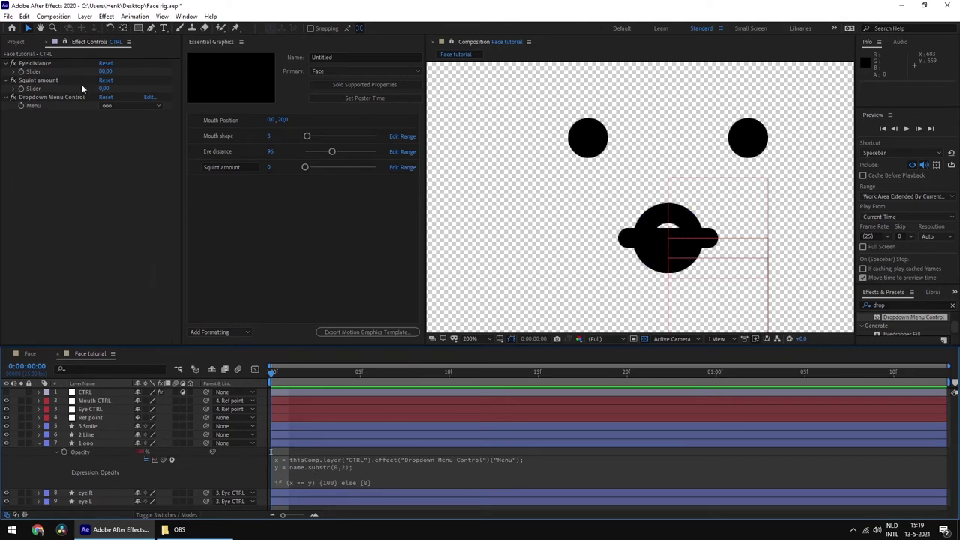
- Test the CTRL layer's dropdown by switching the mouth to Line and back to ooo
{"action": "left_click", "coordinate": [116, 105]}
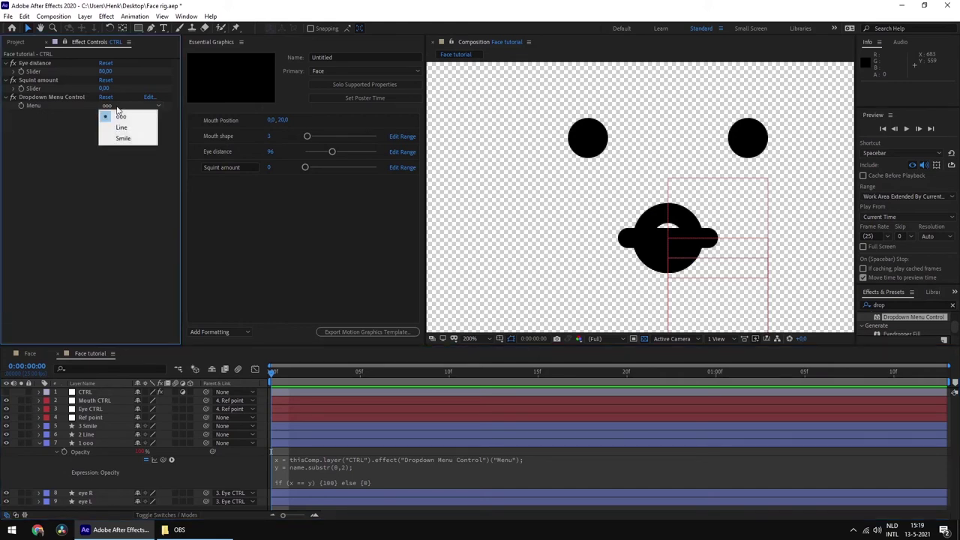
{"action": "left_click", "coordinate": [122, 127]}
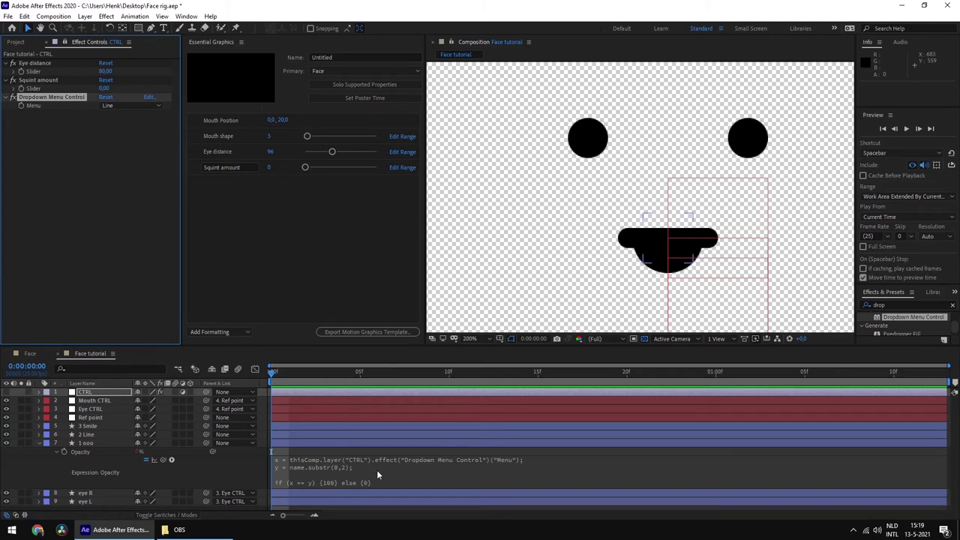
{"action": "left_click", "coordinate": [118, 106]}
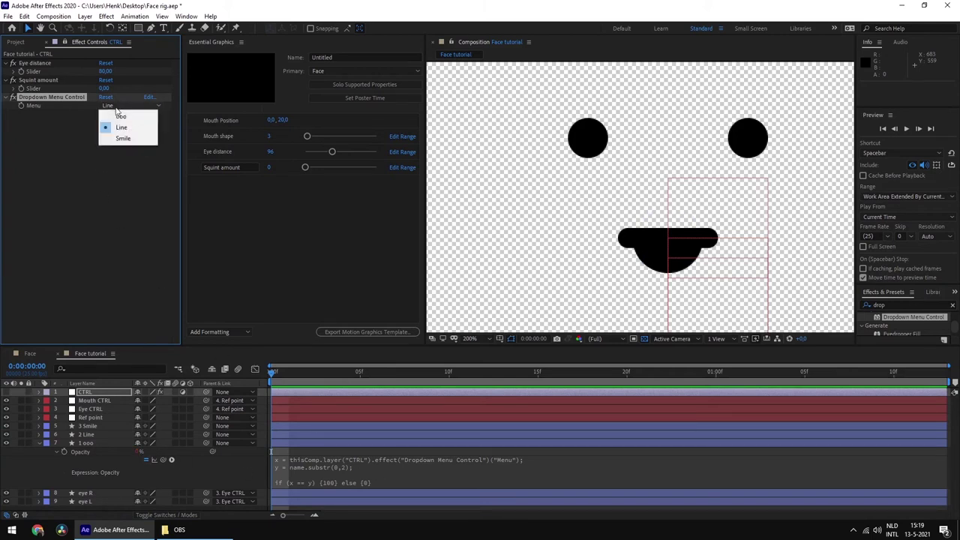
{"action": "left_click", "coordinate": [120, 117]}
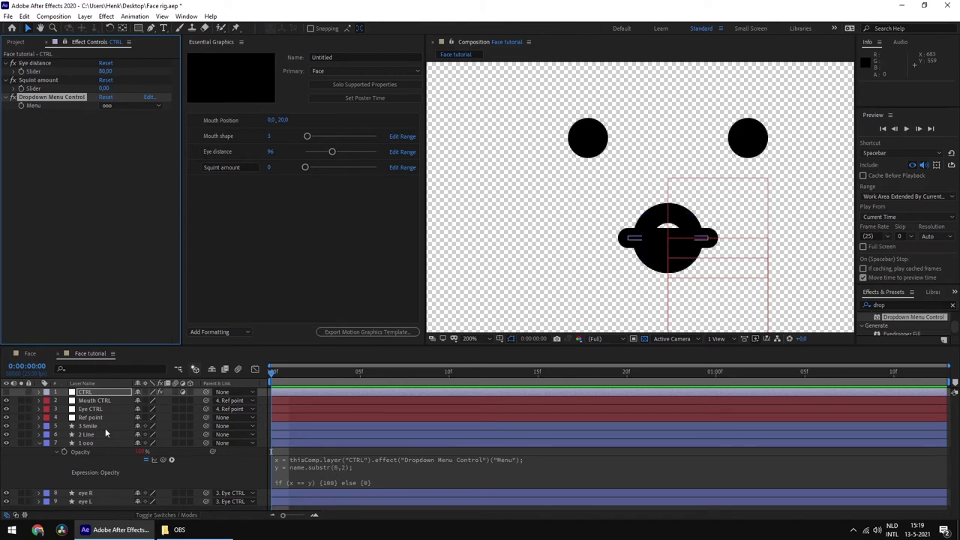
- Copy the 1 ooo layer's full Opacity expression onto the 2 Line layer's Opacity
{"action": "left_click", "coordinate": [379, 477]}
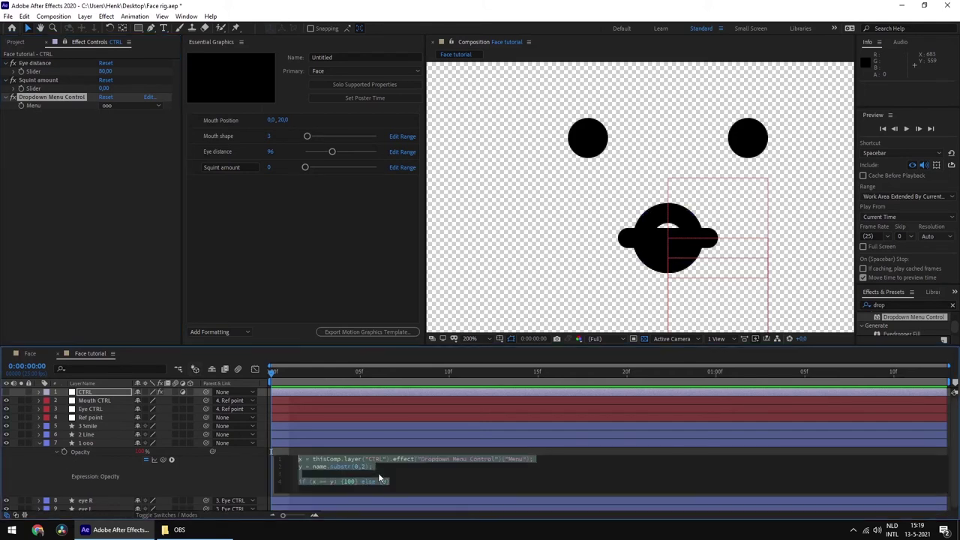
{"action": "left_click", "coordinate": [86, 435]}
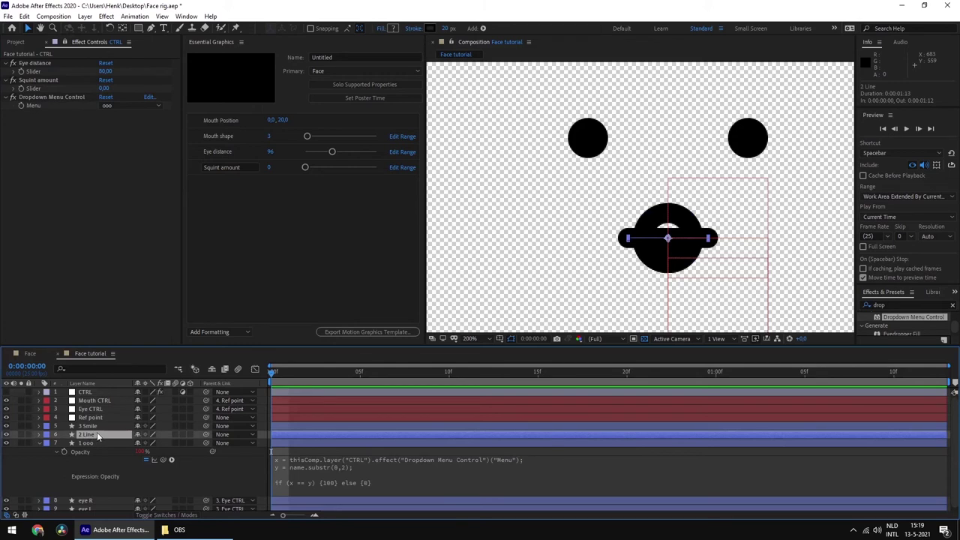
{"action": "key", "text": "t"}
{"action": "left_click", "coordinate": [80, 443]}
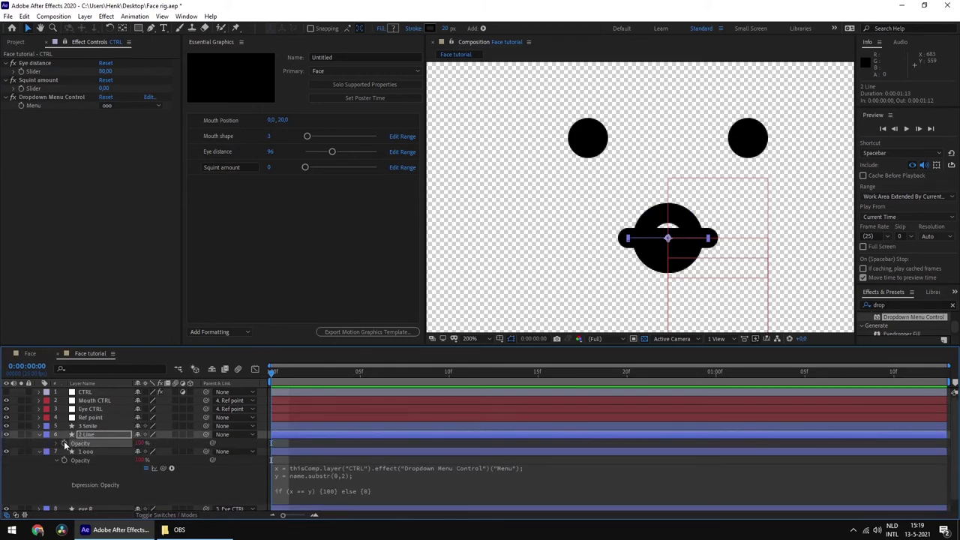
{"action": "key", "text": "ctrl+v"}
- Apply the same copied expression to the 3 Smile layer's Opacity
{"action": "left_click", "coordinate": [85, 427]}
{"action": "key", "text": "t"}
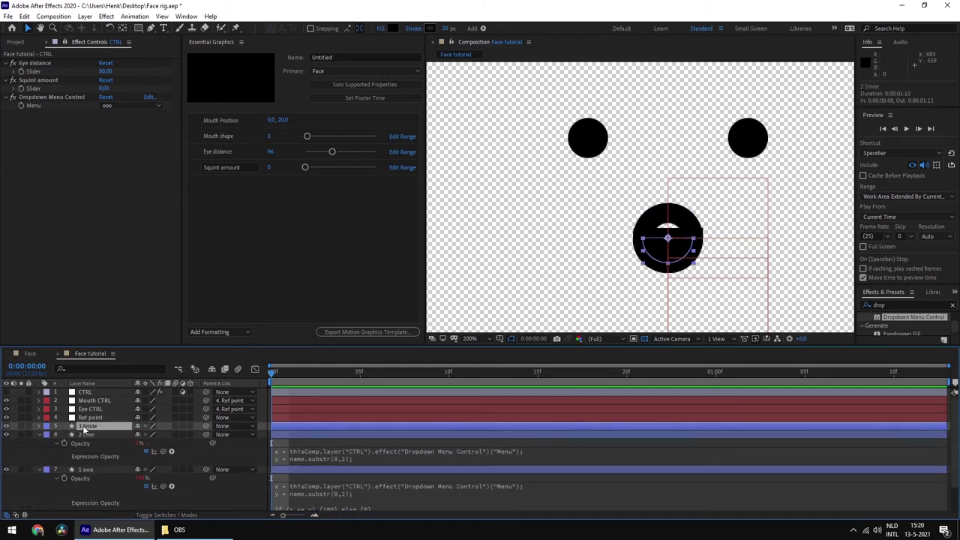
{"action": "left_click", "coordinate": [66, 435]}
{"action": "key", "text": "ctrl+v"}
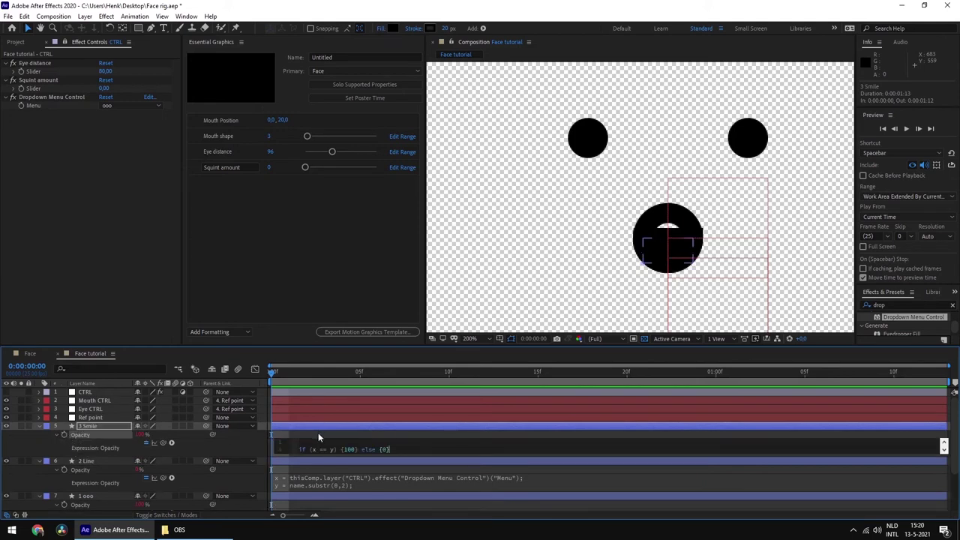
{"action": "left_click", "coordinate": [318, 432]}
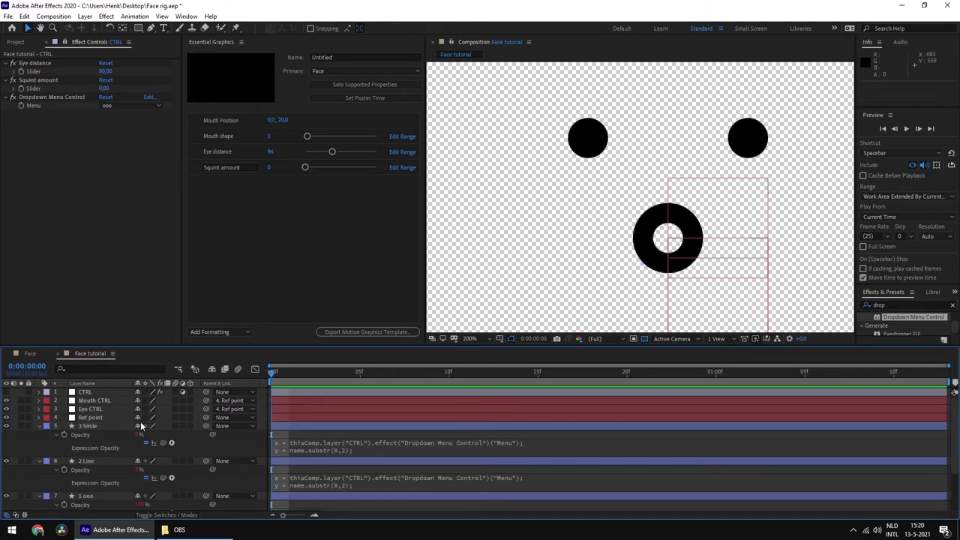
- Test the CTRL layer's dropdown by switching the mouth to Line and on to Smile
{"action": "left_click", "coordinate": [126, 105]}
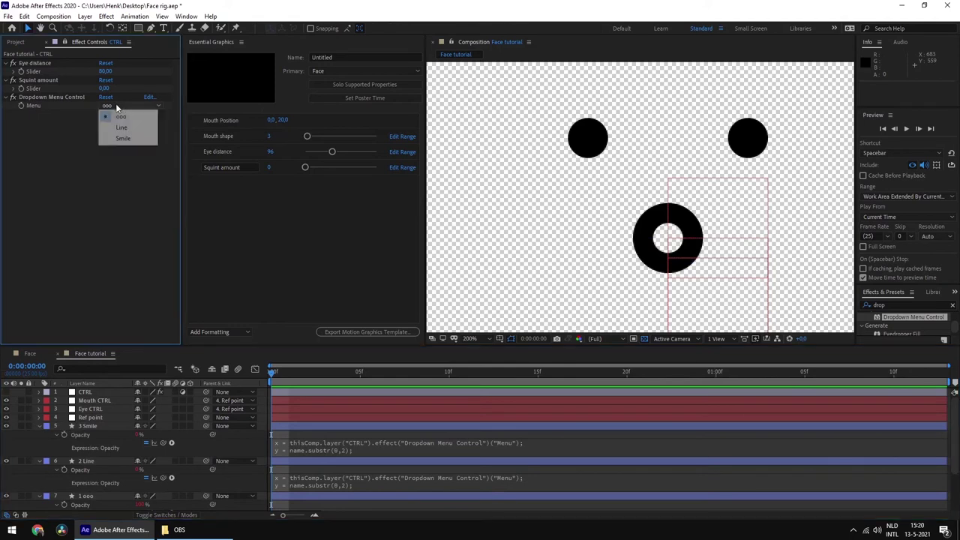
{"action": "left_click", "coordinate": [123, 127]}
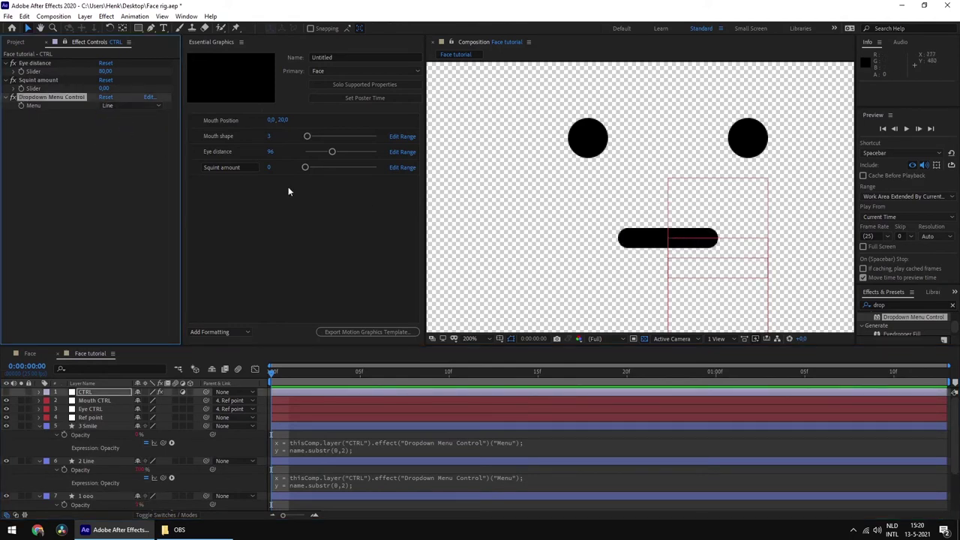
{"action": "left_click", "coordinate": [116, 105]}
{"action": "left_click", "coordinate": [123, 139]}
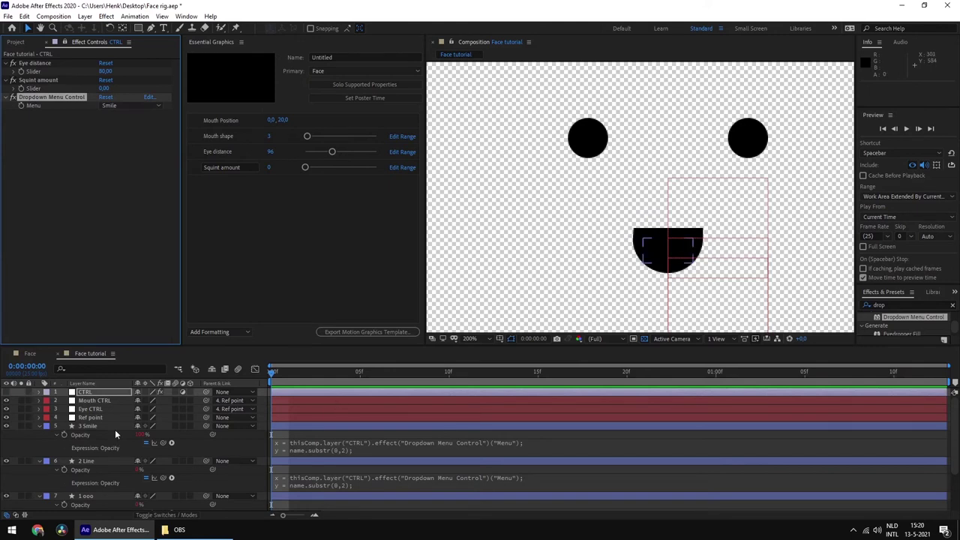
- Duplicate the 3 Smile layer five times
{"action": "left_click", "coordinate": [91, 425]}
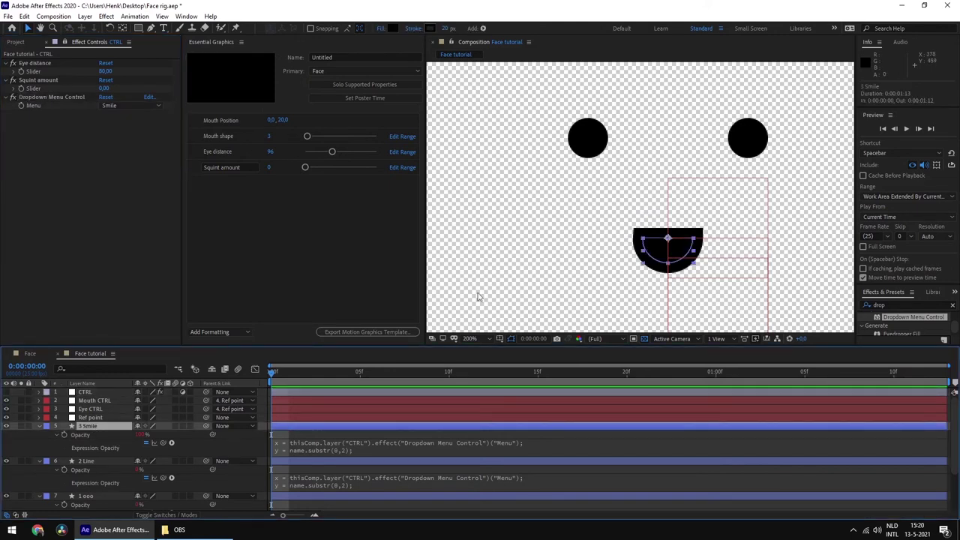
{"action": "scroll", "coordinate": [475, 430], "scroll_direction": "down", "scroll_amount": 2}
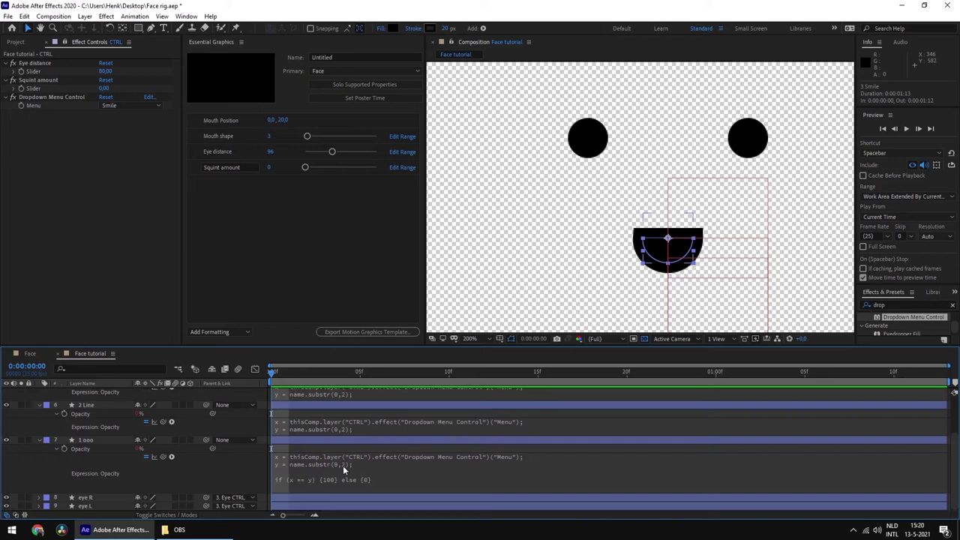
{"action": "scroll", "coordinate": [343, 465], "scroll_direction": "up", "scroll_amount": 2}
{"action": "left_click", "coordinate": [100, 406]}
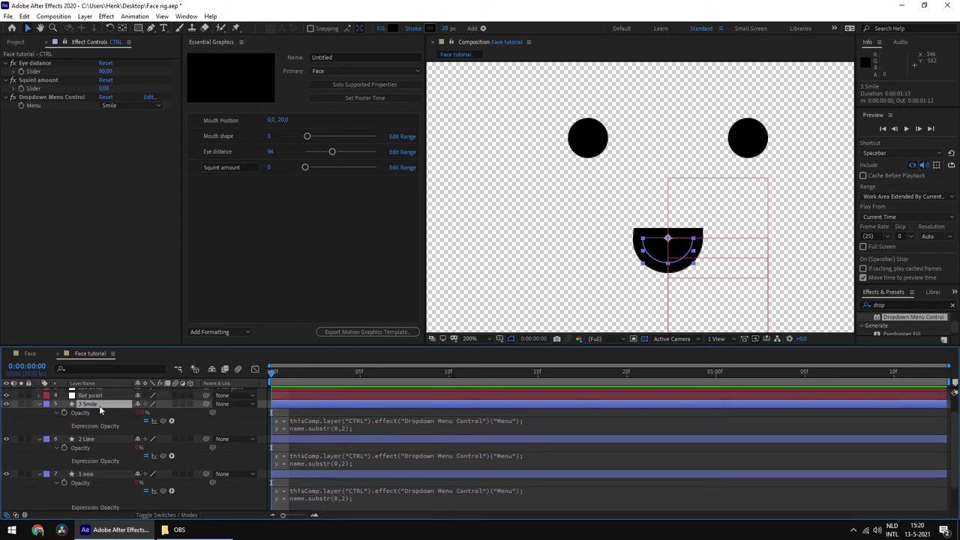
{"action": "key", "text": "ctrl+d"}
{"action": "key", "text": "ctrl+d"}
{"action": "key", "text": "ctrl+d"}
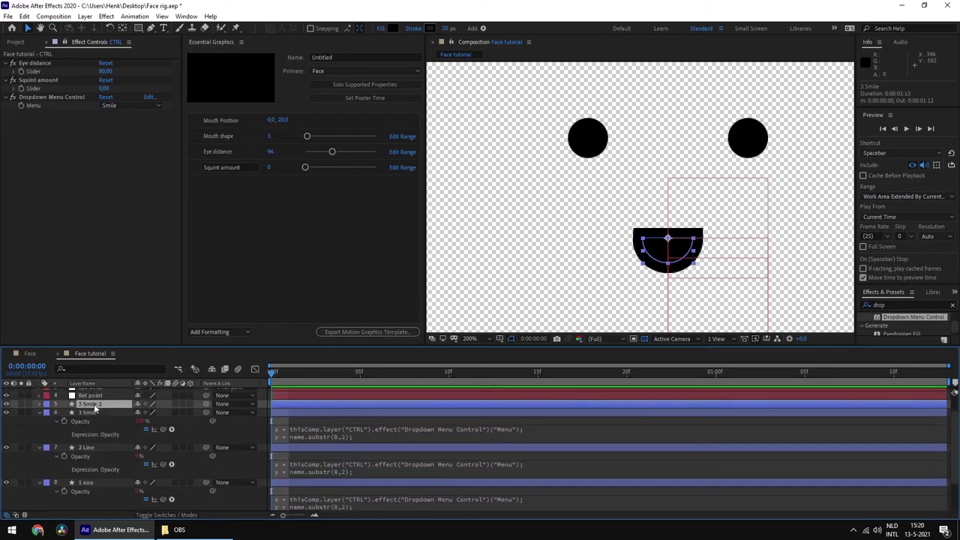
{"action": "key", "text": "ctrl+d"}
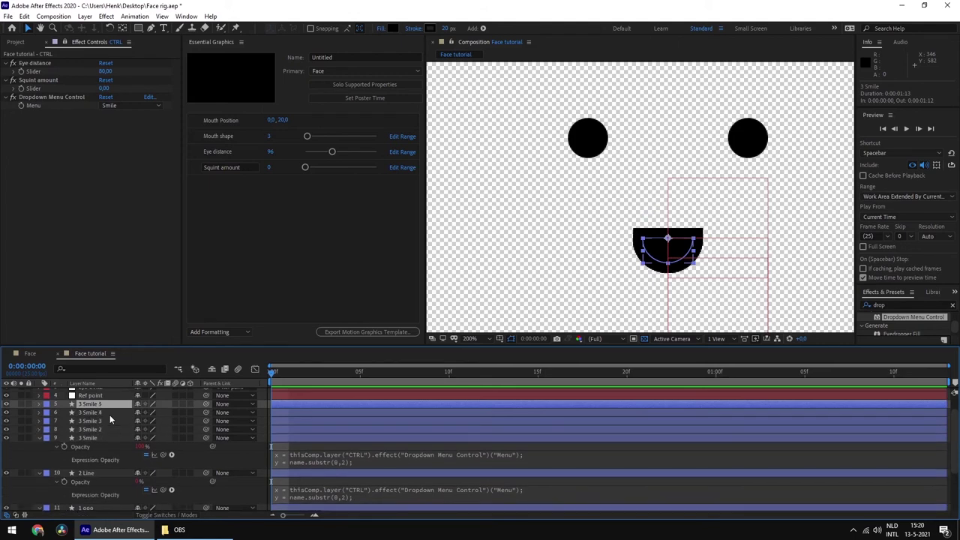
{"action": "key", "text": "ctrl+d"}
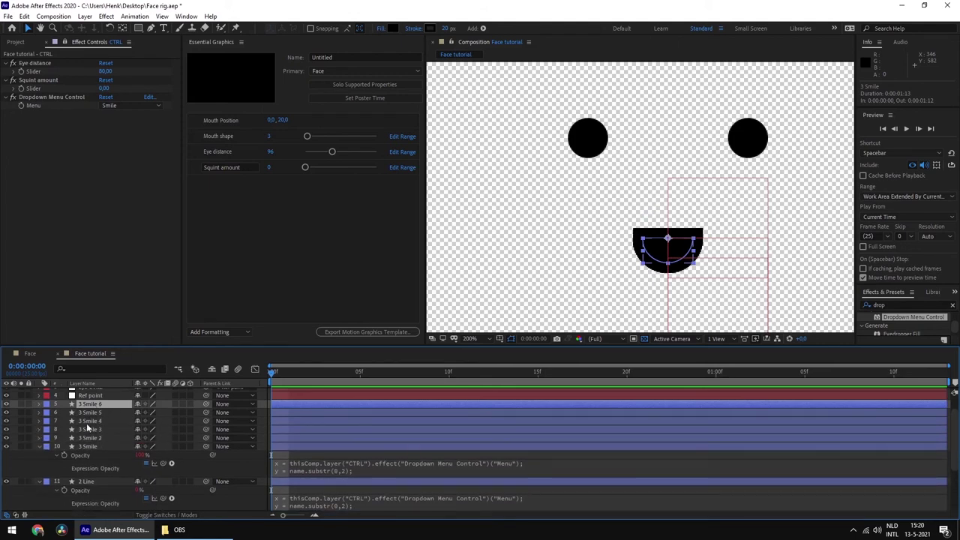
- Duplicate the topmost Smile copy once more and rename the new layer 10 laugh
{"action": "left_click", "coordinate": [90, 422]}
{"action": "left_click", "coordinate": [96, 438]}
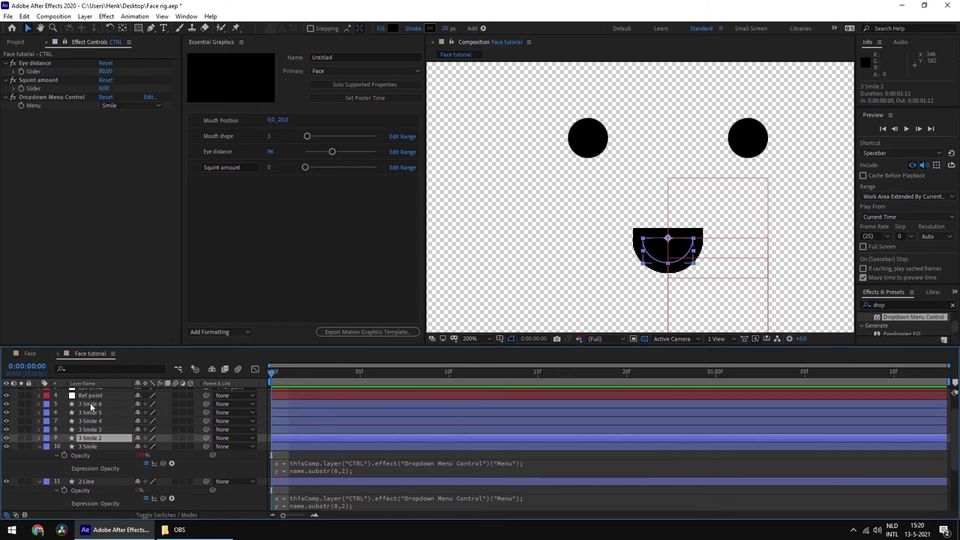
{"action": "left_click", "coordinate": [91, 404]}
{"action": "key", "text": "ctrl+d"}
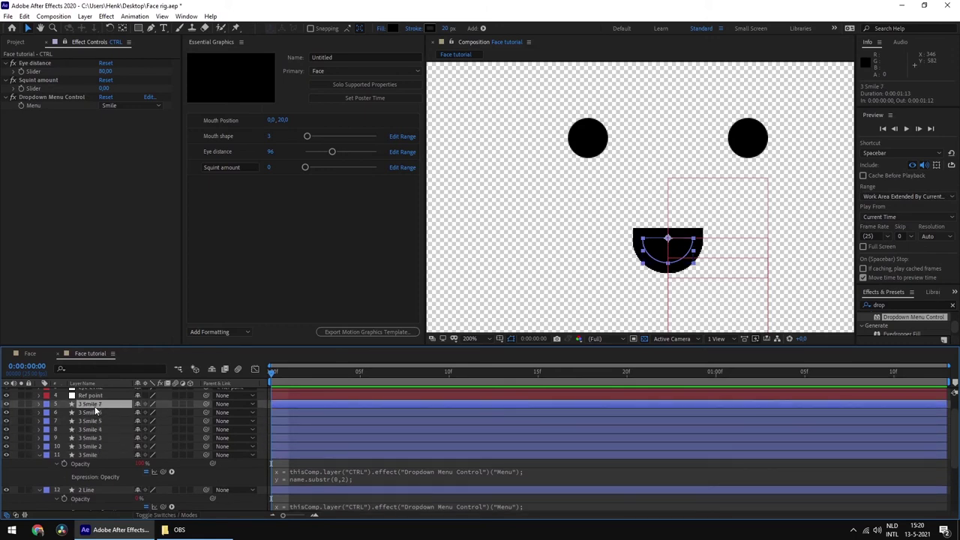
{"action": "key", "text": "Return"}
{"action": "type", "text": "10"}
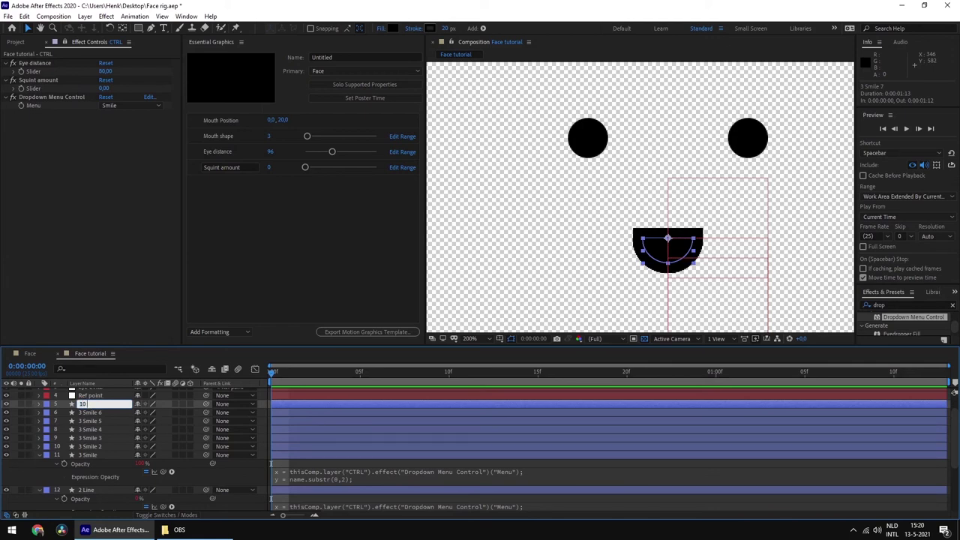
{"action": "type", "text": "laugh"}
{"action": "key", "text": "Return"}
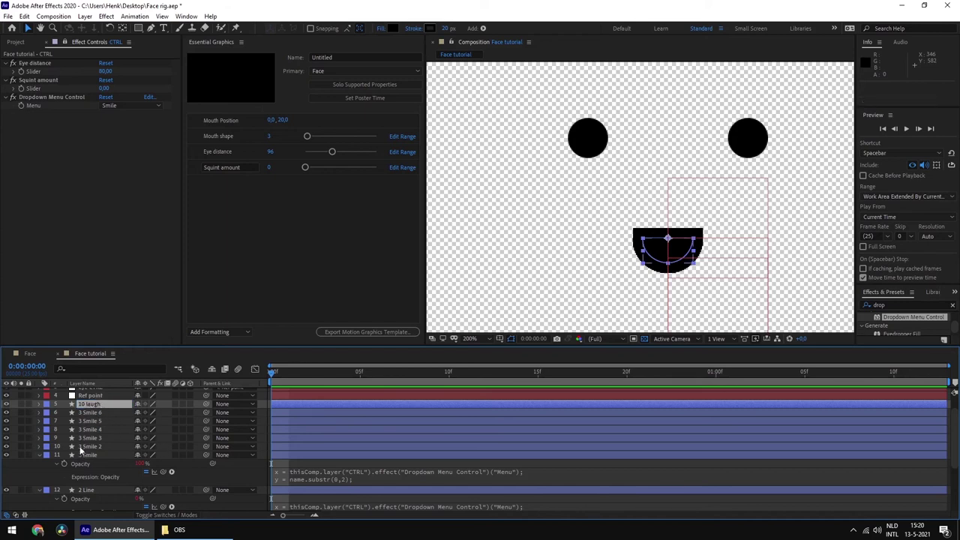
- Add seven more items to the CTRL layer's Dropdown Menu Control and name the tenth one laugh
{"action": "left_click", "coordinate": [96, 407]}
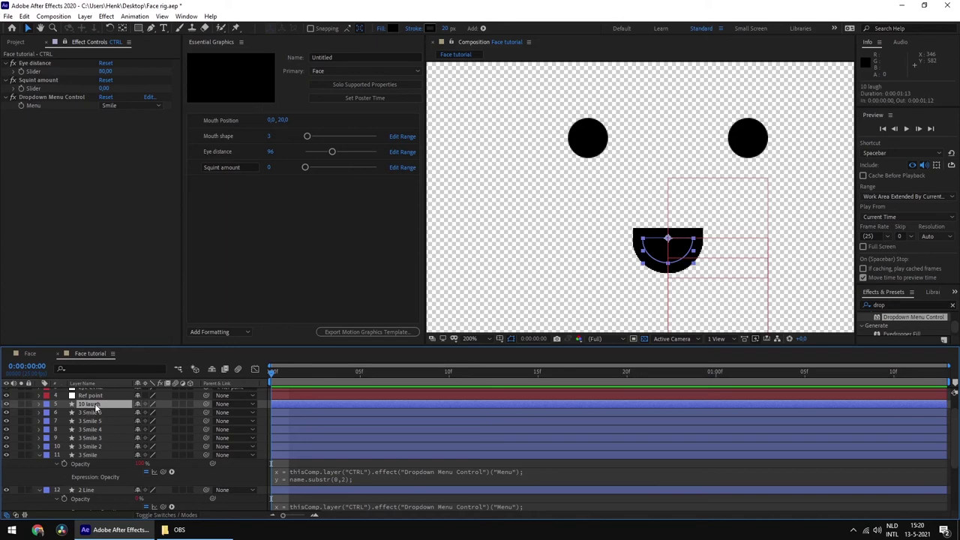
{"action": "left_click", "coordinate": [149, 96]}
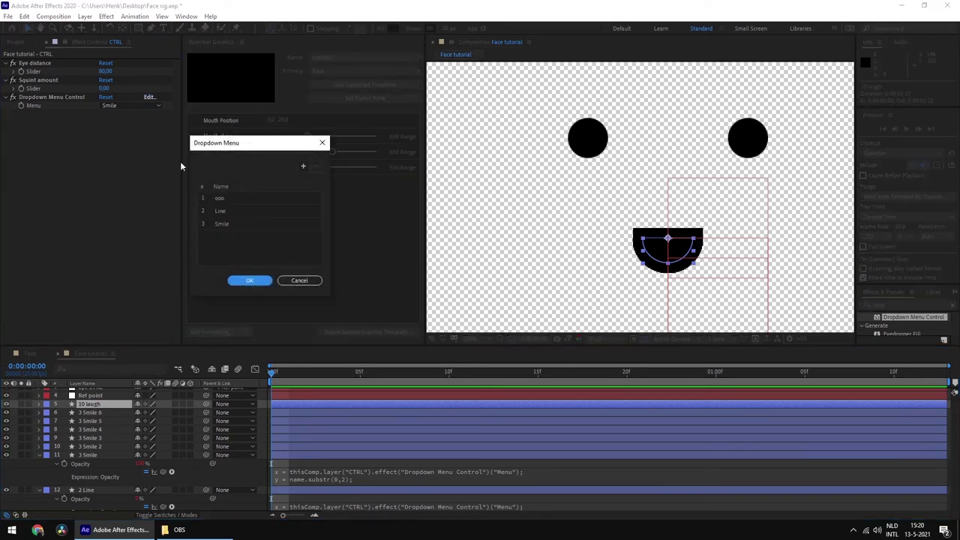
{"action": "left_click", "coordinate": [304, 166]}
{"action": "left_click", "coordinate": [304, 167]}
{"action": "left_click", "coordinate": [303, 167]}
{"action": "left_click", "coordinate": [304, 167]}
{"action": "left_click", "coordinate": [304, 167]}
{"action": "left_click", "coordinate": [303, 167]}
{"action": "left_click", "coordinate": [303, 166]}
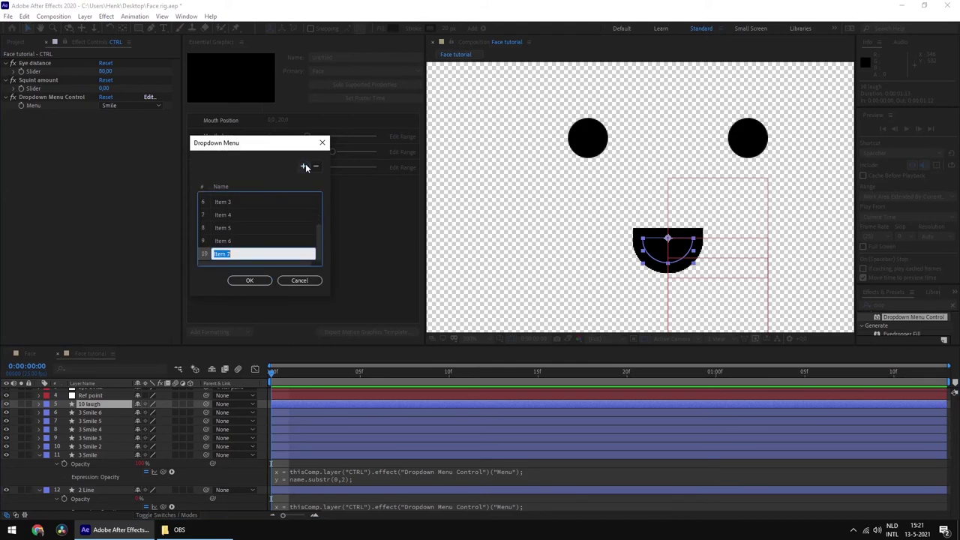
{"action": "type", "text": "laugh"}
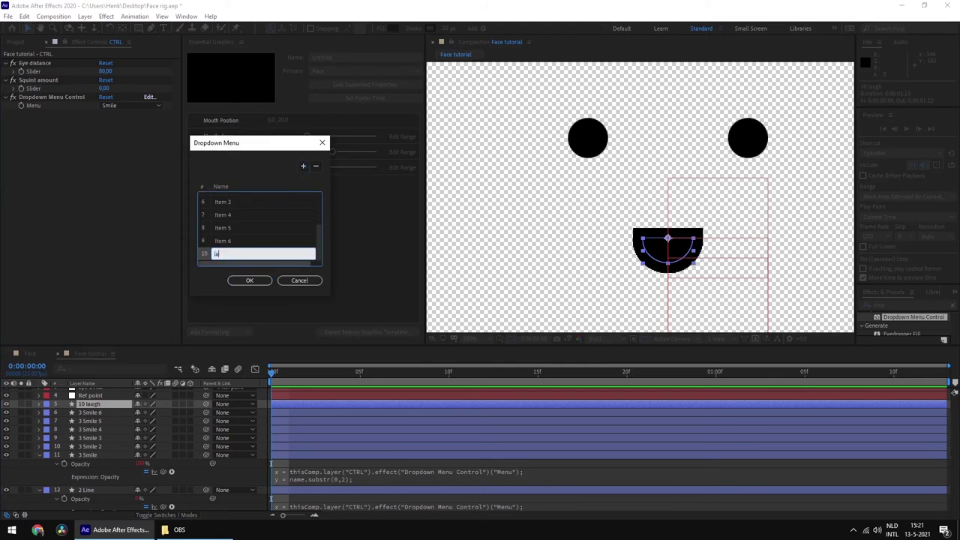
{"action": "left_click", "coordinate": [249, 280]}
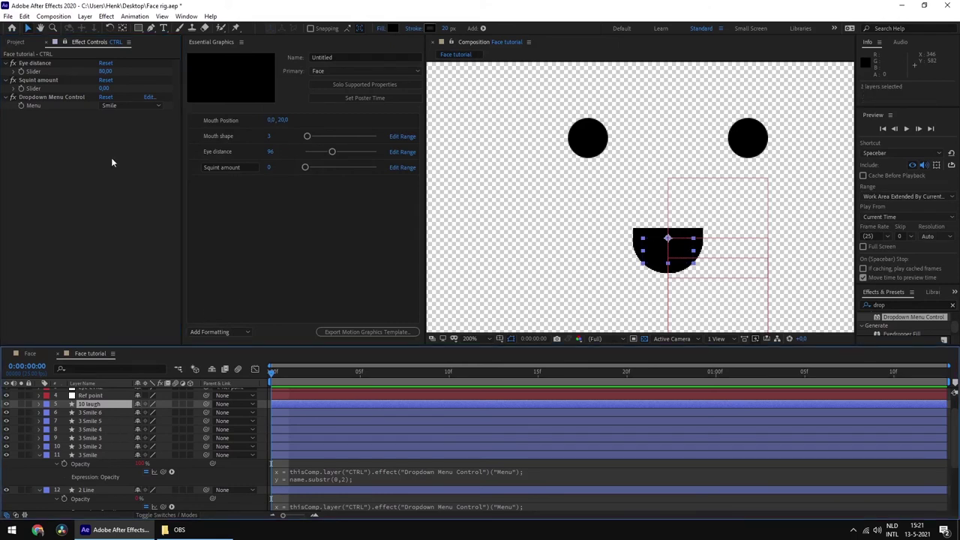
- Set the CTRL layer's dropdown to laugh and reveal the 10 laugh layer's Opacity
{"action": "left_click", "coordinate": [119, 105]}
{"action": "left_click", "coordinate": [123, 215]}
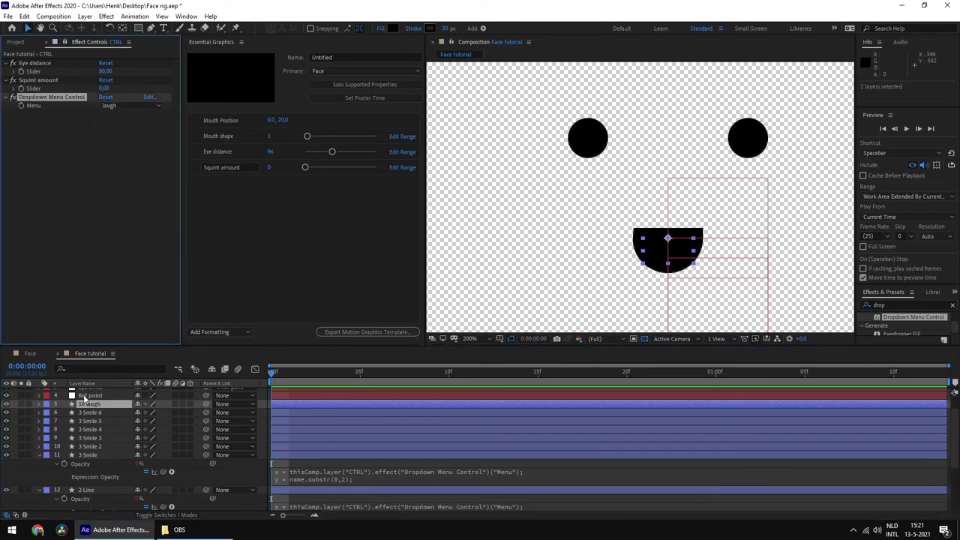
{"action": "key", "text": "t"}
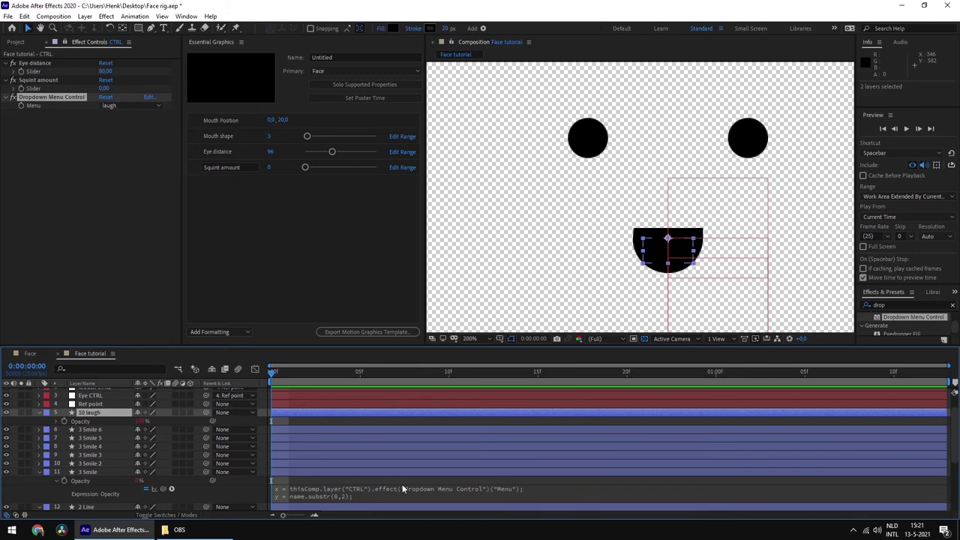
- Make Face tutorial the primary composition in Essential Graphics and add the dropdown control's Menu property to it
{"action": "left_click", "coordinate": [331, 69]}
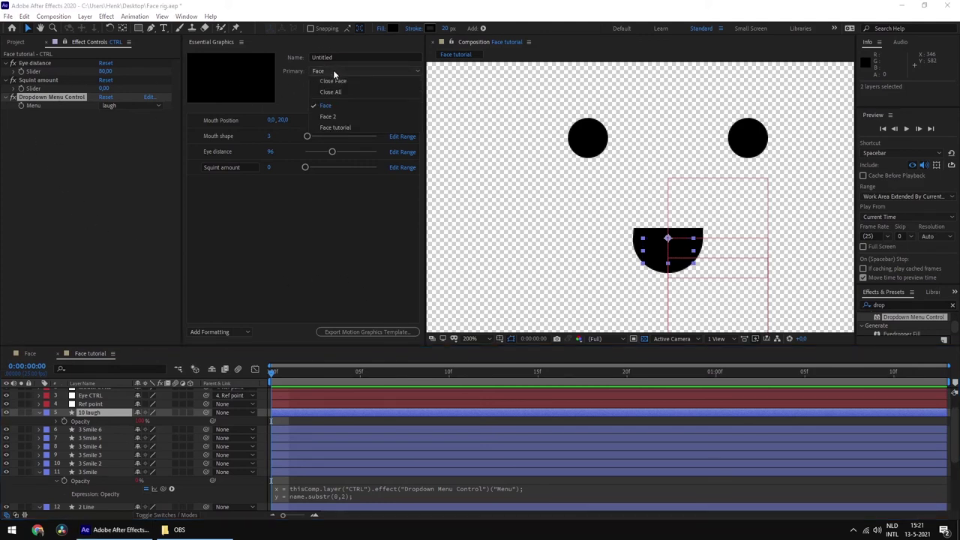
{"action": "left_click", "coordinate": [348, 125]}
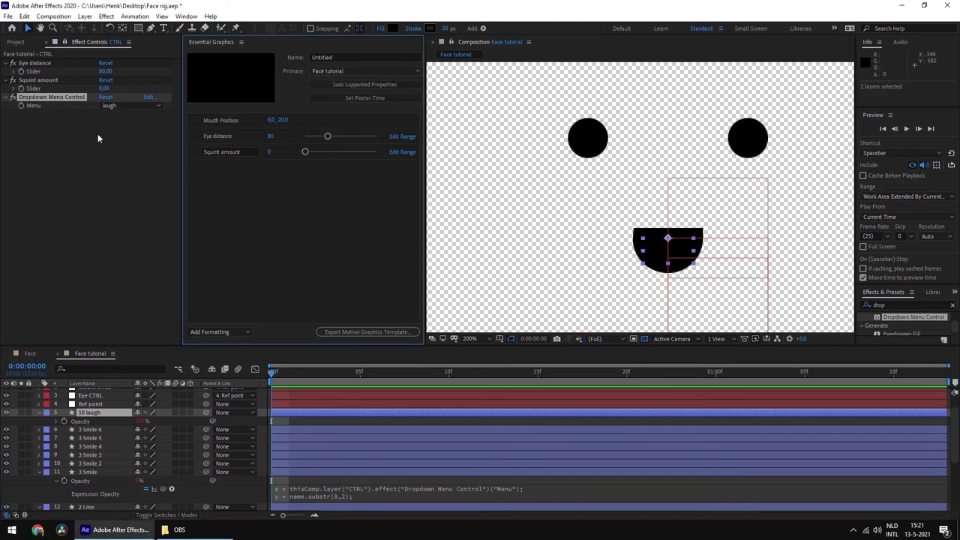
{"action": "right_click", "coordinate": [39, 106]}
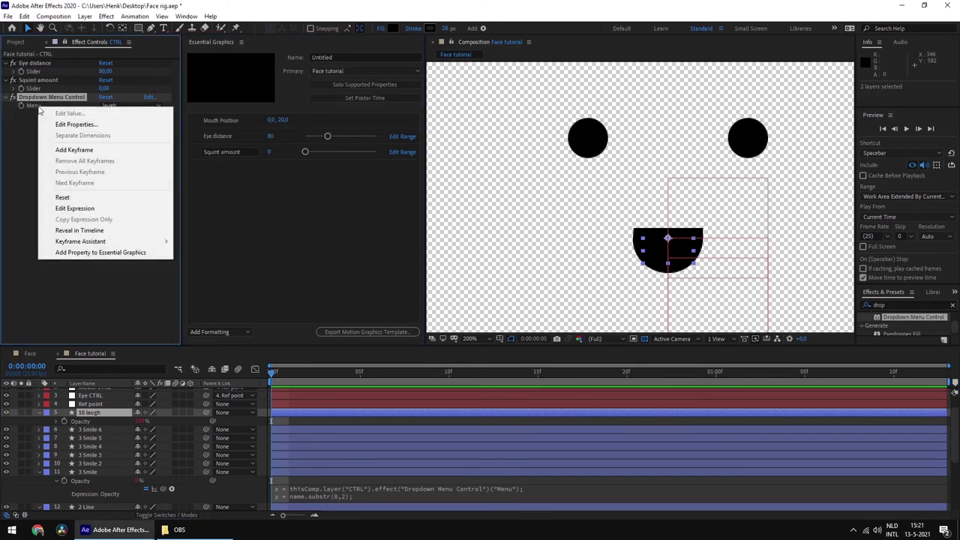
{"action": "left_click", "coordinate": [93, 255]}
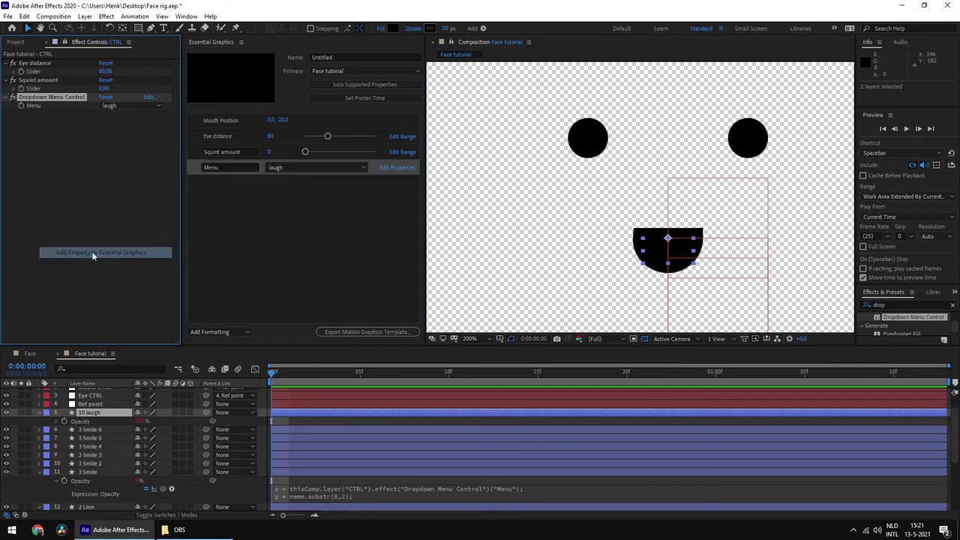
{"action": "left_click", "coordinate": [263, 202]}
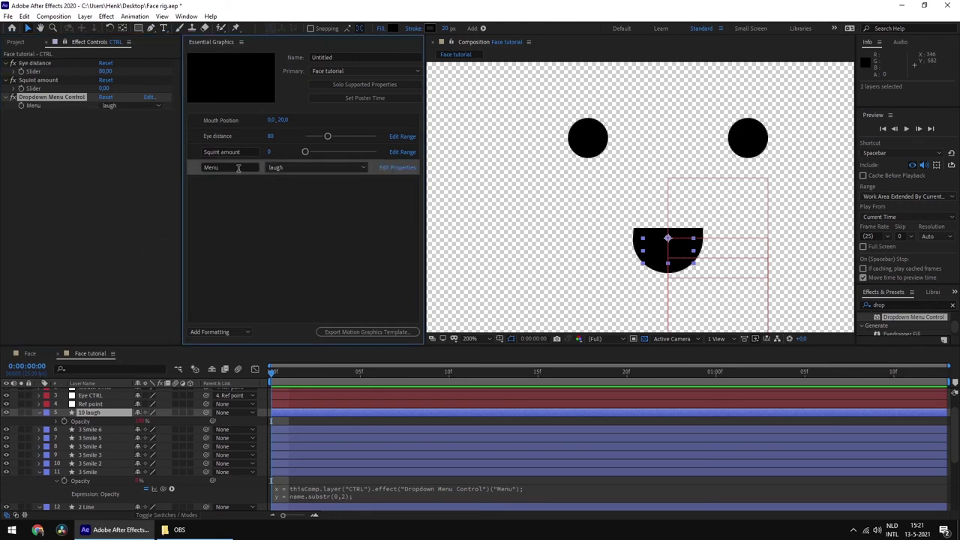
- Rename the Menu property in Essential Graphics as Face expressions
{"action": "left_click", "coordinate": [228, 167]}
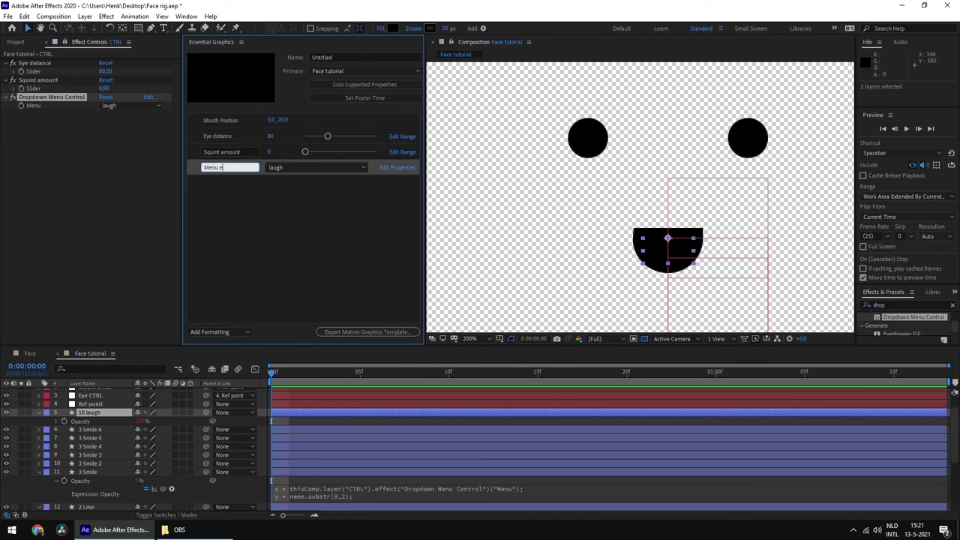
{"action": "type", "text": "expre"}
{"action": "key", "text": "BackSpace"}
{"action": "key", "text": "BackSpace"}
{"action": "key", "text": "BackSpace"}
{"action": "key", "text": "BackSpace"}
{"action": "key", "text": "BackSpace"}
{"action": "key", "text": "ctrl+a"}
{"action": "type", "text": "Face expressions"}
{"action": "key", "text": "Return"}
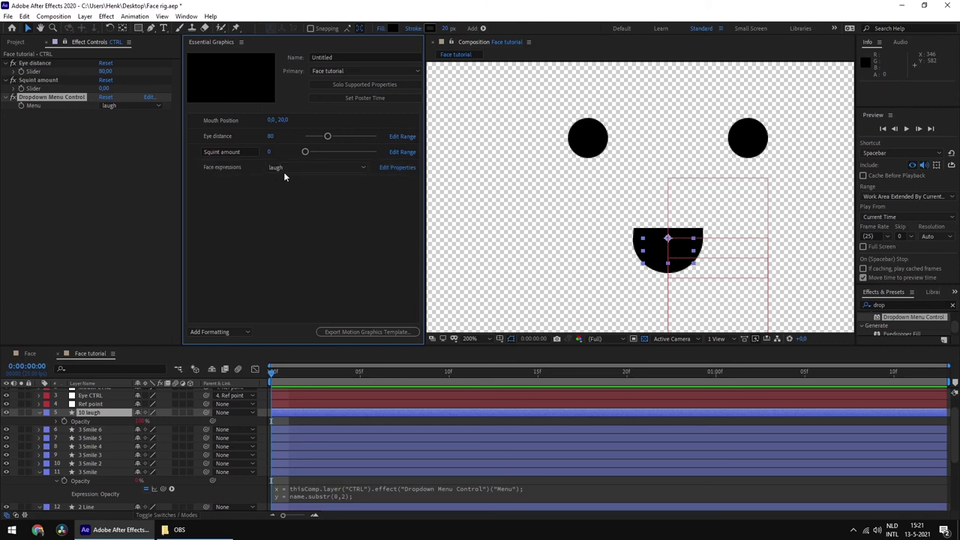
- Try the Face expressions property in Essential Graphics by choosing Smile and then leaving it on Line
{"action": "left_click", "coordinate": [293, 167]}
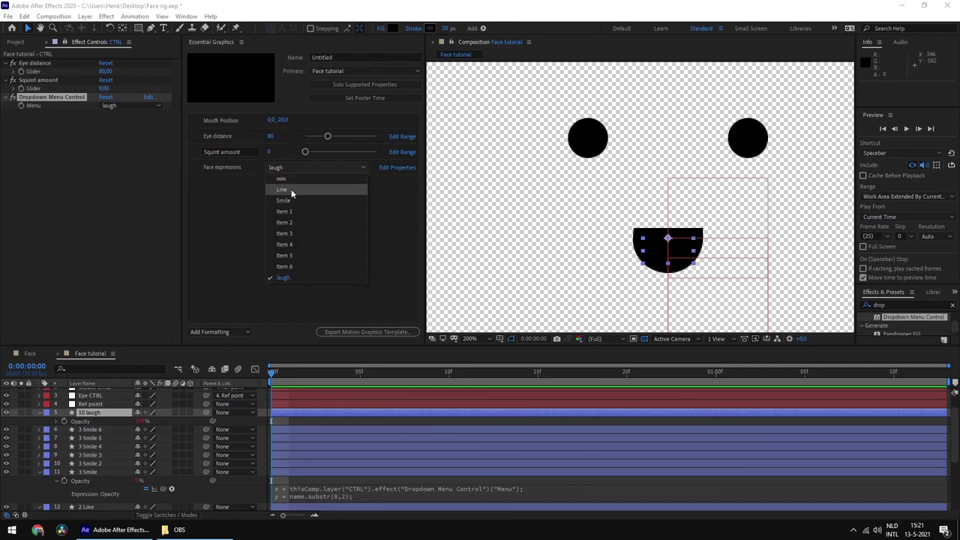
{"action": "left_click", "coordinate": [301, 200]}
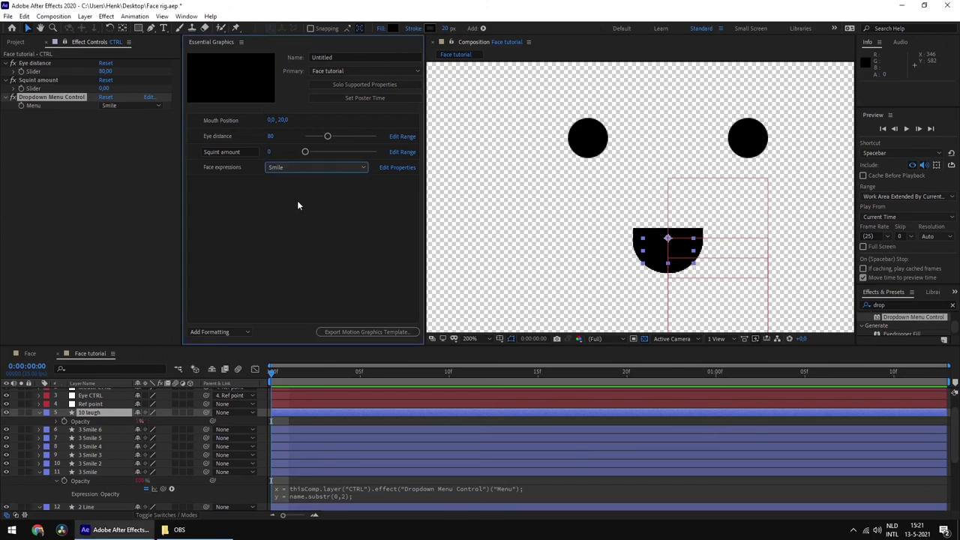
{"action": "left_click", "coordinate": [283, 172]}
{"action": "left_click", "coordinate": [287, 190]}
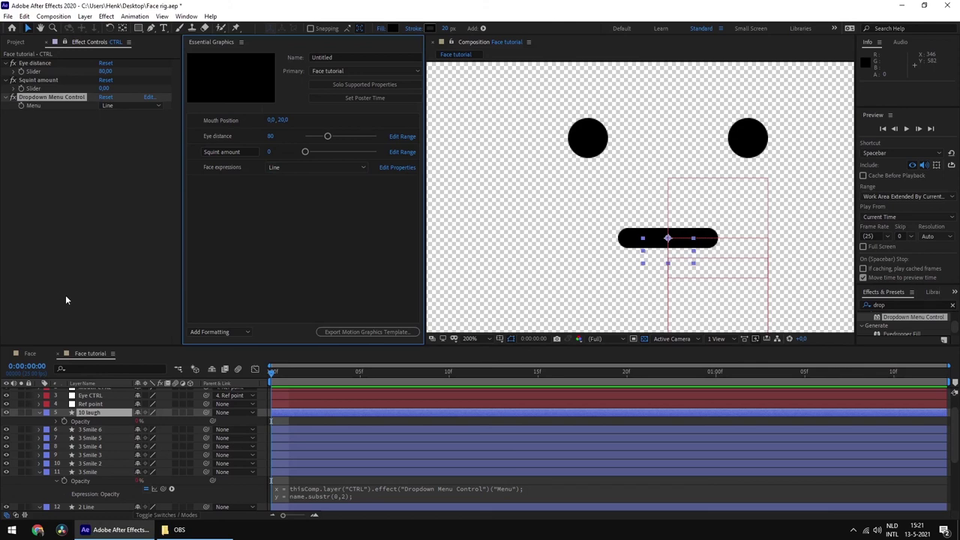
- Create a new composition named Comp 1 with the HDTV 1080 29,97 preset and a 30-second duration
{"action": "left_click", "coordinate": [16, 42]}
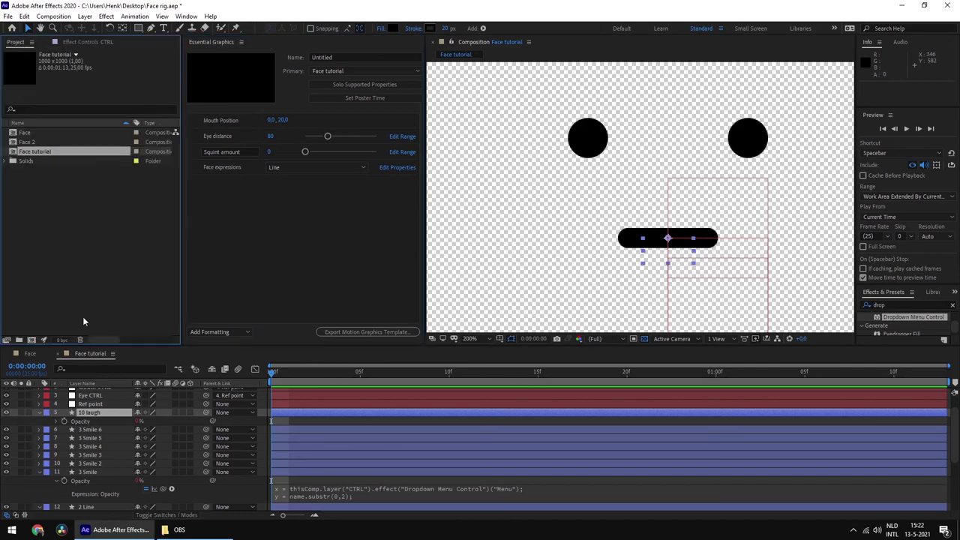
{"action": "left_click", "coordinate": [32, 340]}
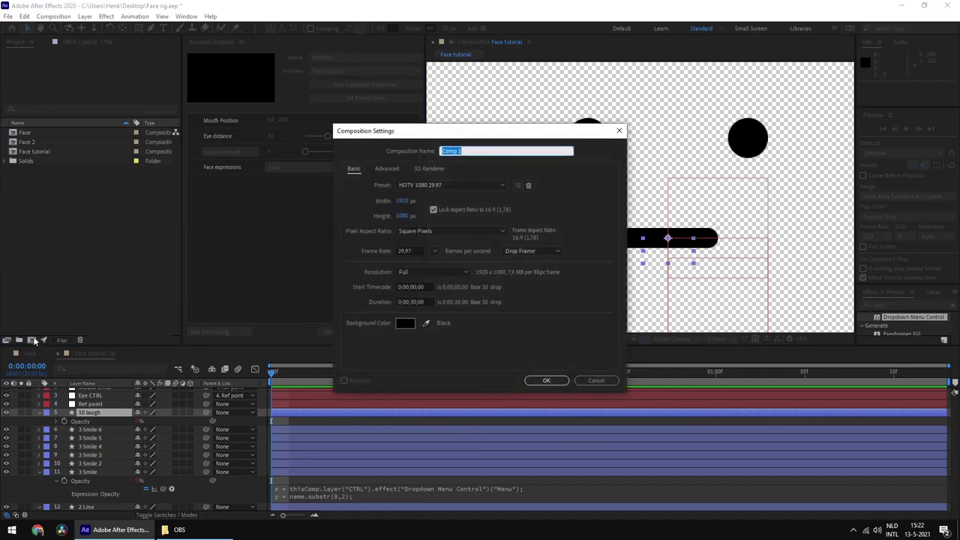
{"action": "left_click", "coordinate": [545, 380]}
{"action": "left_click", "coordinate": [33, 191]}
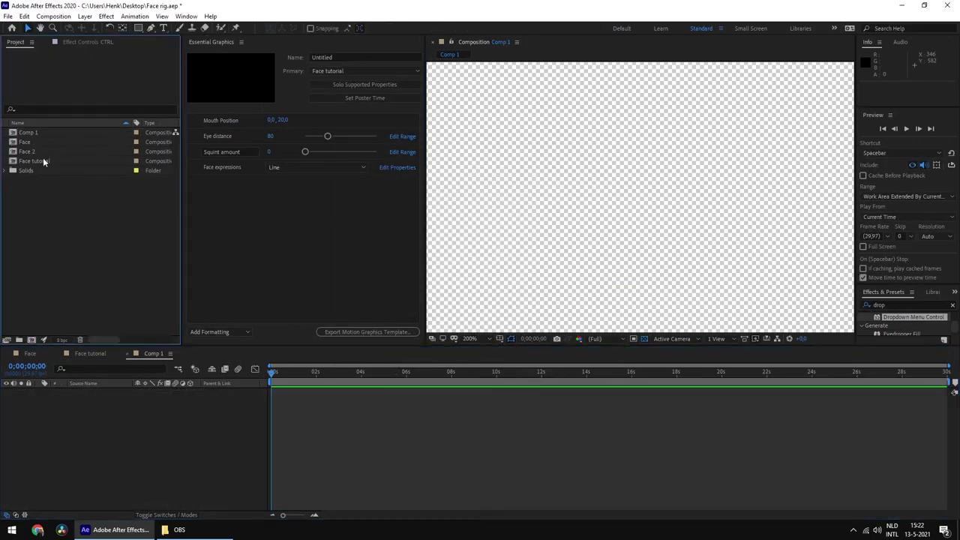
- Place the Face tutorial composition into Comp 1 and expand the layer to show its Essential Properties group
{"action": "left_click_drag", "start_coordinate": [34, 164], "coordinate": [572, 188]}
{"action": "key", "text": "comma"}
{"action": "key", "text": "comma"}
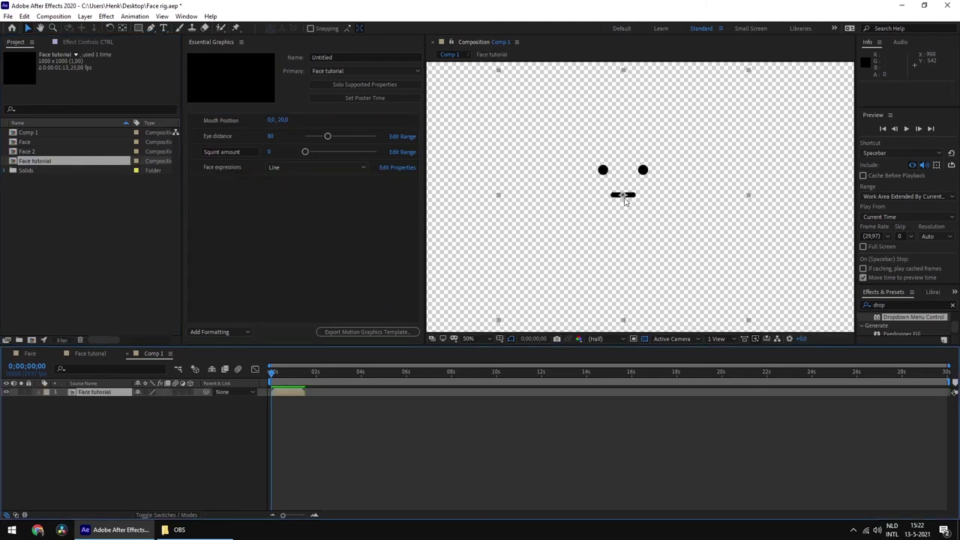
{"action": "left_click", "coordinate": [40, 392]}
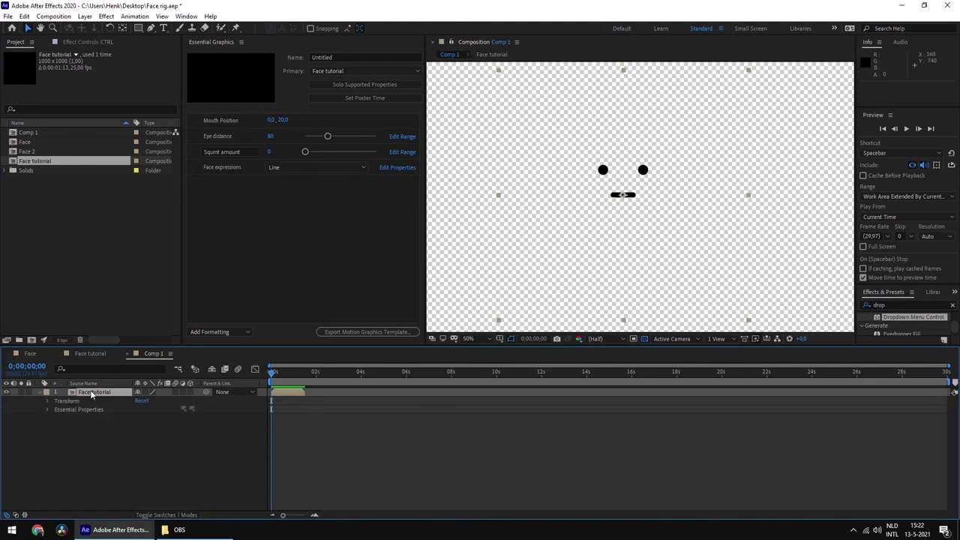
- Expand the Face tutorial layer's Essential Properties and switch Face expressions to ooo, finishing on Smile
{"action": "left_click", "coordinate": [78, 410]}
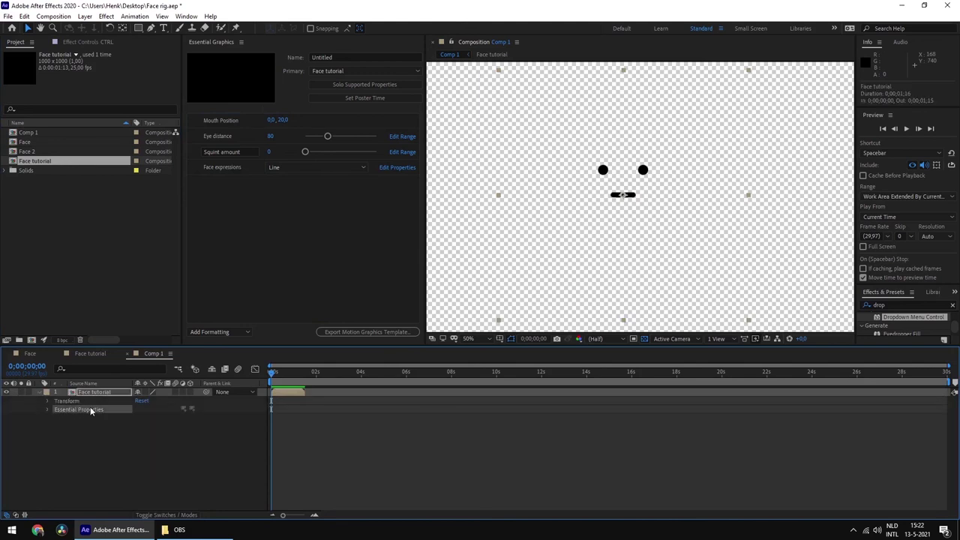
{"action": "left_click", "coordinate": [48, 410]}
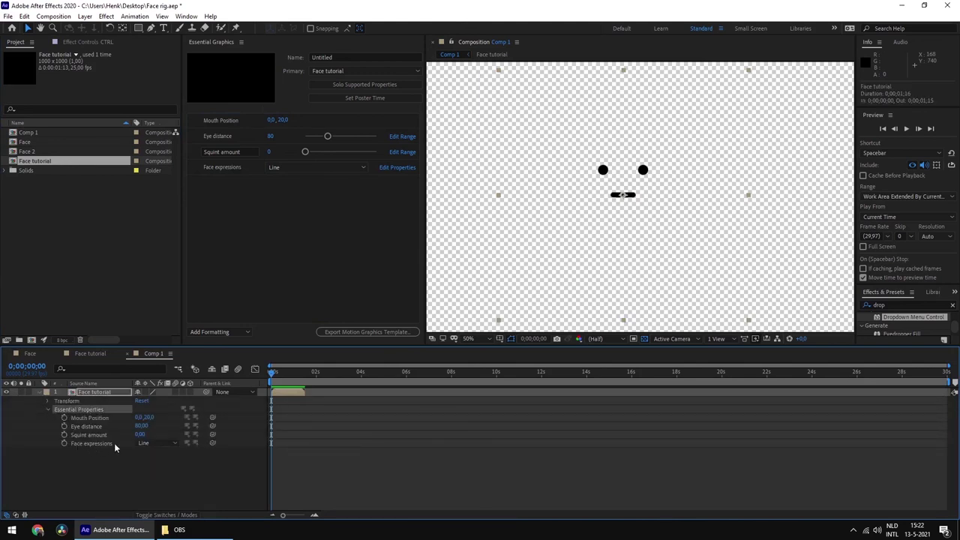
{"action": "left_click", "coordinate": [150, 443]}
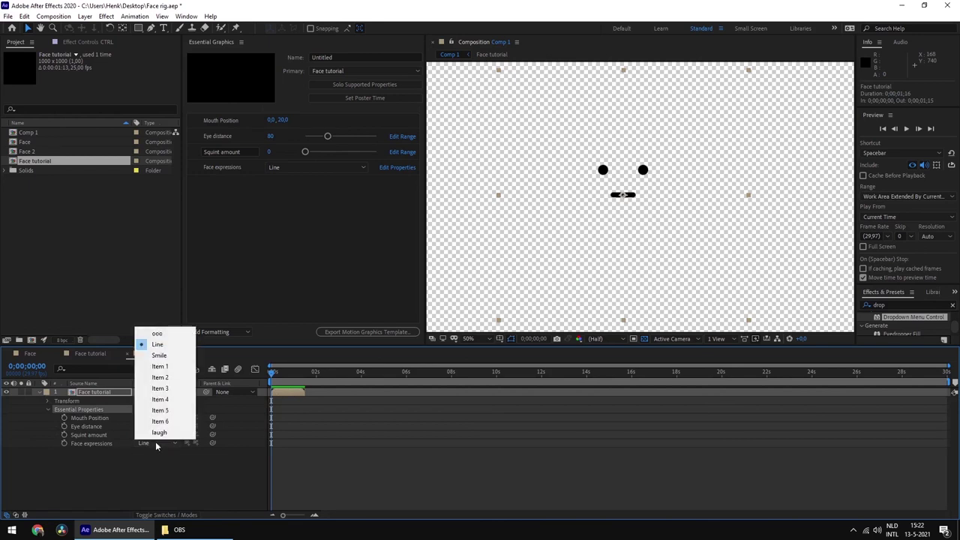
{"action": "left_click", "coordinate": [157, 333]}
{"action": "left_click", "coordinate": [151, 445]}
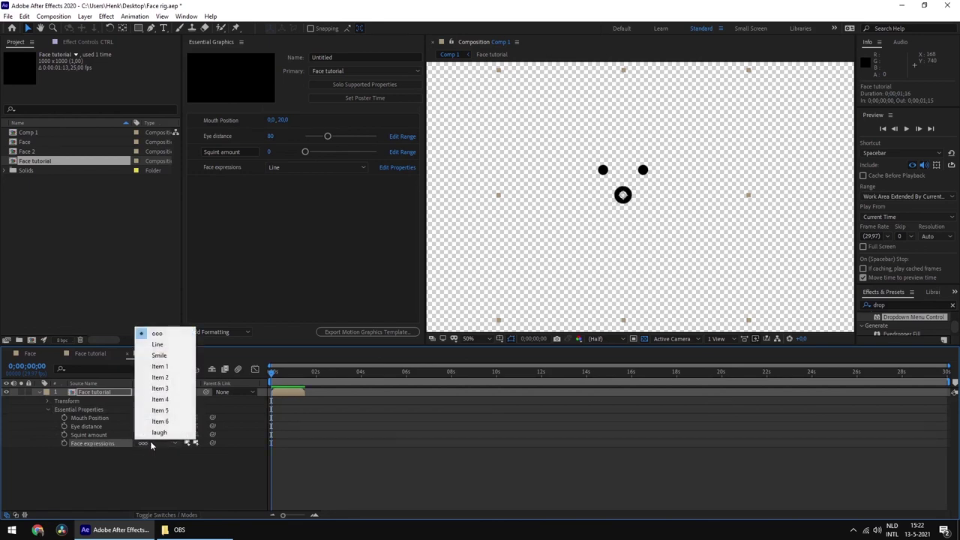
{"action": "left_click", "coordinate": [159, 355]}
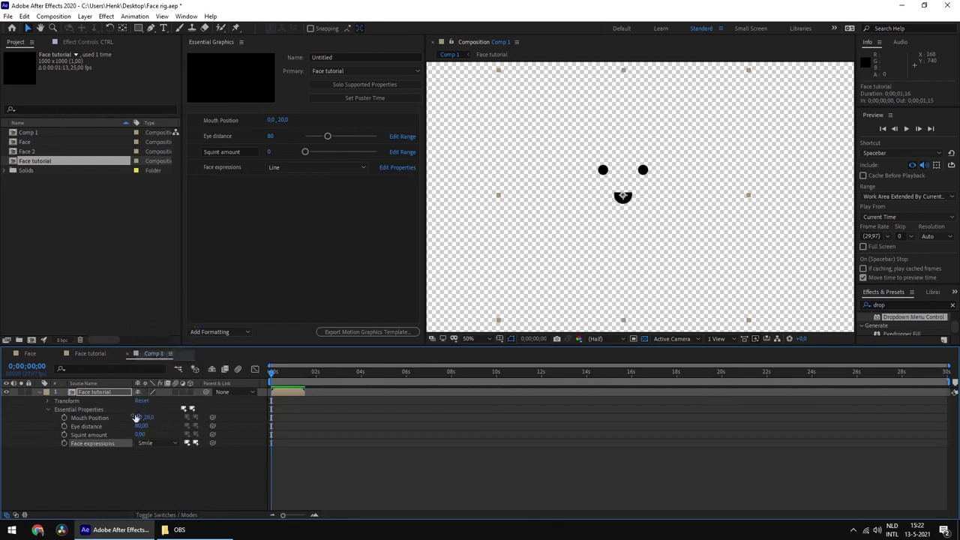
- Keyframe Face expressions on the Face tutorial layer with Smile at 0;00;00;00 and Line at 0;00;00;05
{"action": "left_click", "coordinate": [64, 444]}
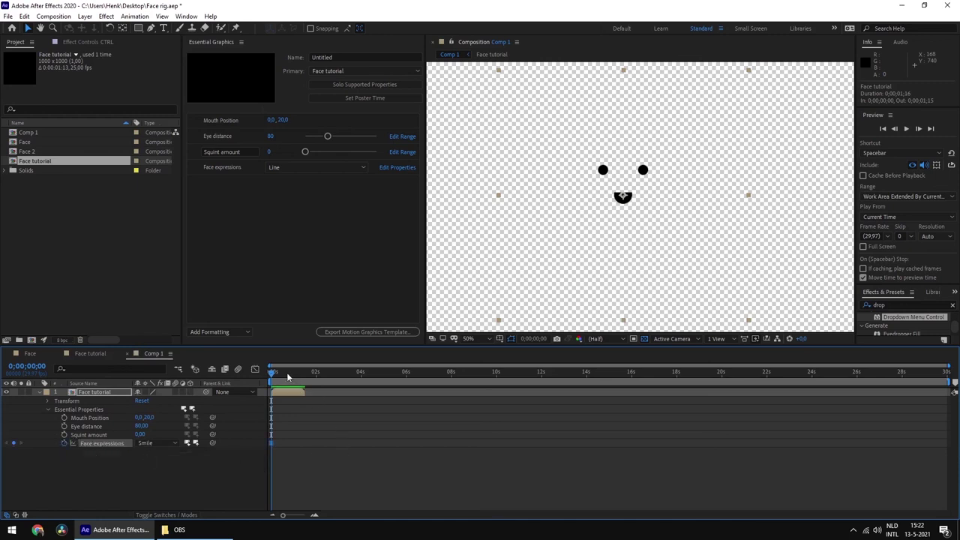
{"action": "left_click_drag", "start_coordinate": [272, 377], "coordinate": [276, 380]}
{"action": "left_click", "coordinate": [152, 444]}
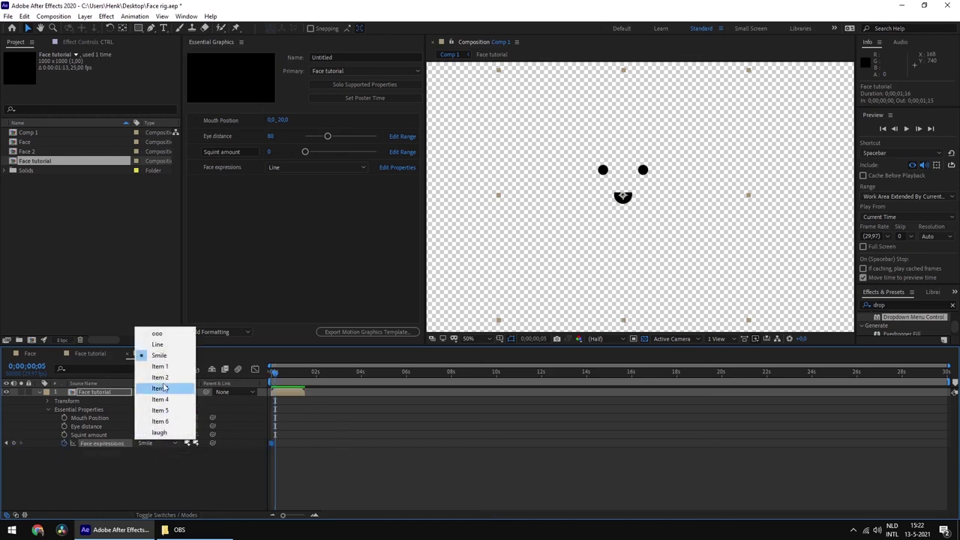
{"action": "left_click", "coordinate": [159, 346]}
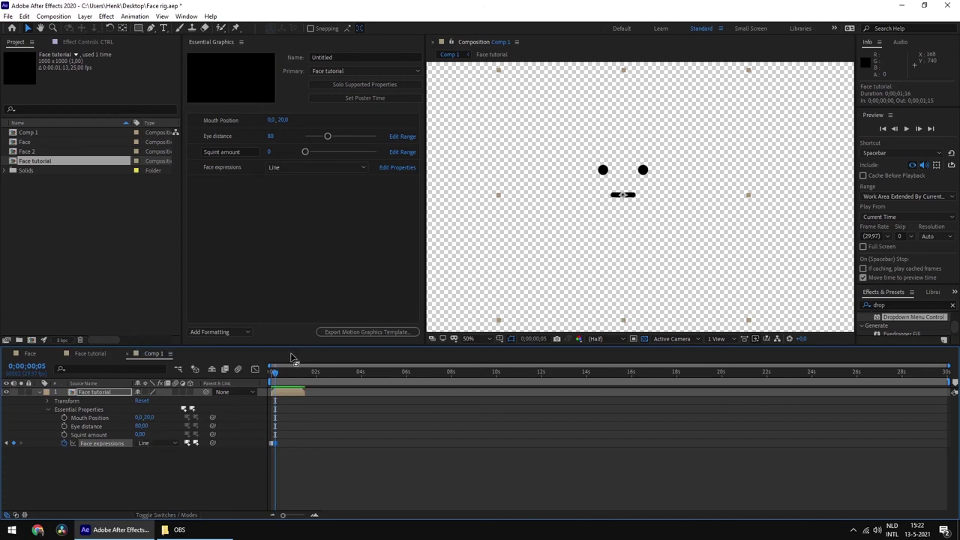
- Move the current time to 0;00;00;17, inspect the face at 200% magnification and deselect the layer
{"action": "mouse_move", "coordinate": [275, 373]}
{"action": "left_mouse_down"}
{"action": "mouse_move", "coordinate": [268, 377]}
{"action": "mouse_move", "coordinate": [284, 377]}
{"action": "left_mouse_up"}
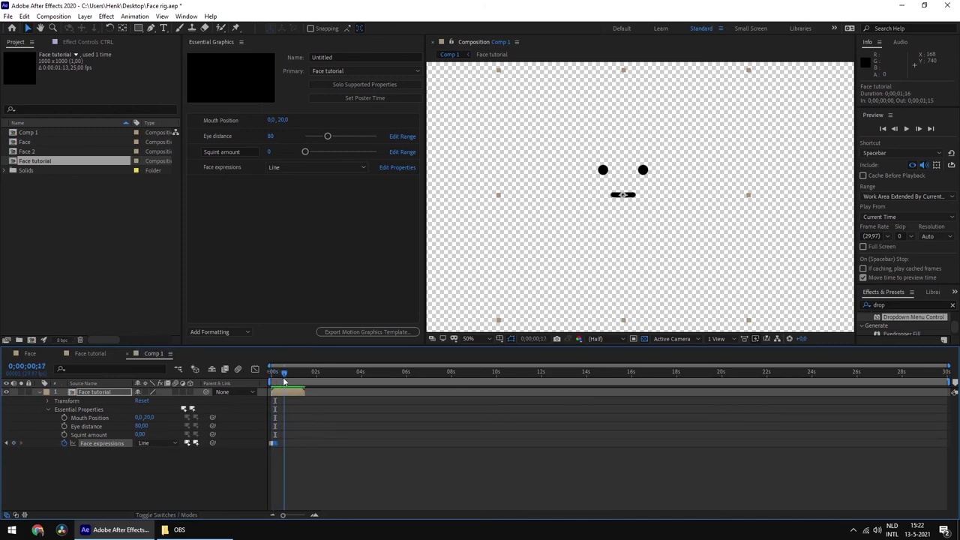
{"action": "key", "text": "period"}
{"action": "scroll", "coordinate": [617, 207], "scroll_direction": "up", "scroll_amount": 1}
{"action": "key", "text": "period"}
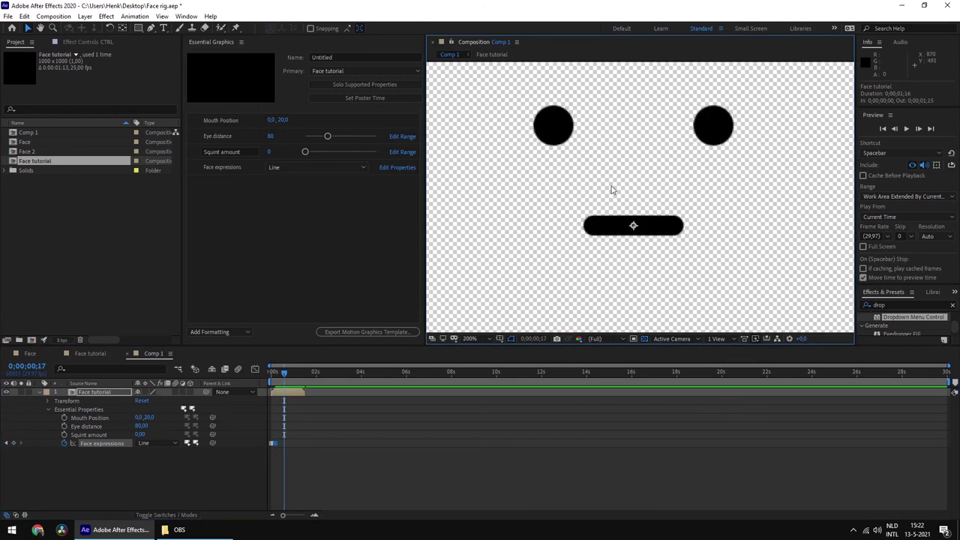
{"action": "scroll", "coordinate": [612, 207], "scroll_direction": "up", "scroll_amount": 2}
{"action": "left_click", "coordinate": [203, 491]}
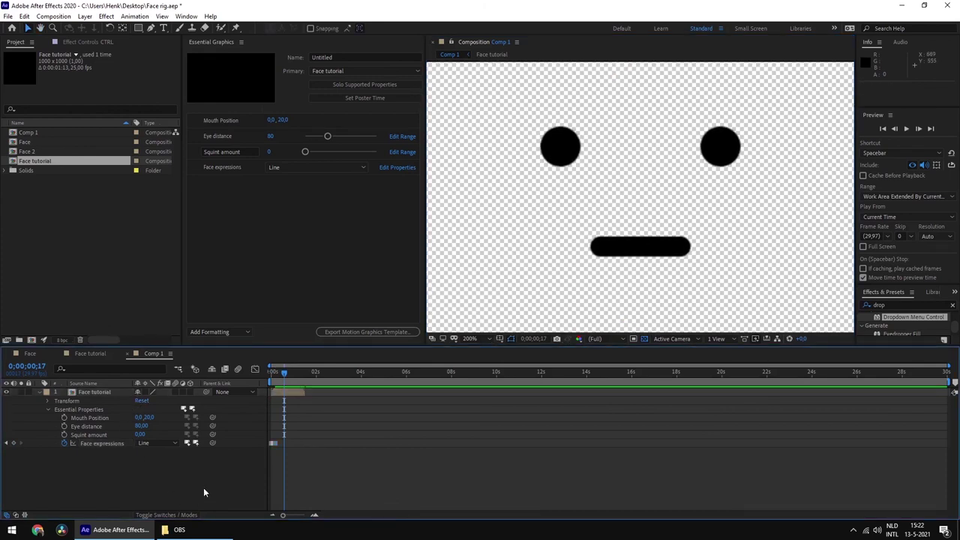